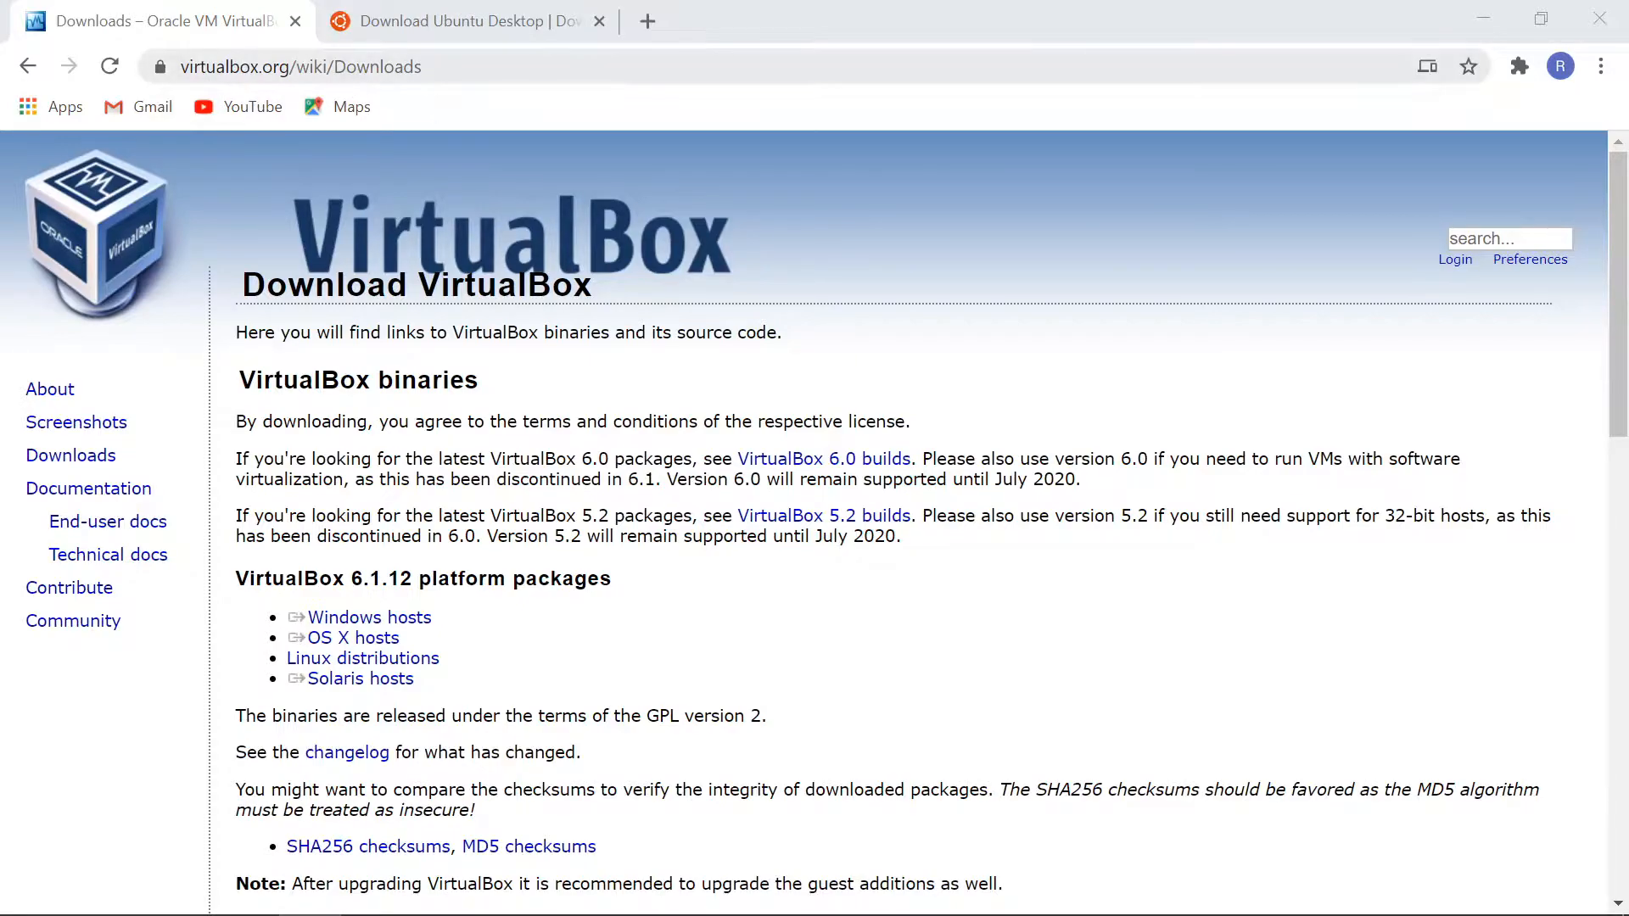
Step: Download the VirtualBox 6.1.12 package for Windows hosts and launch VirtualBox-6.1.12-139181-Win from the Downloads folder
scroll(956, 410, "down", 3)
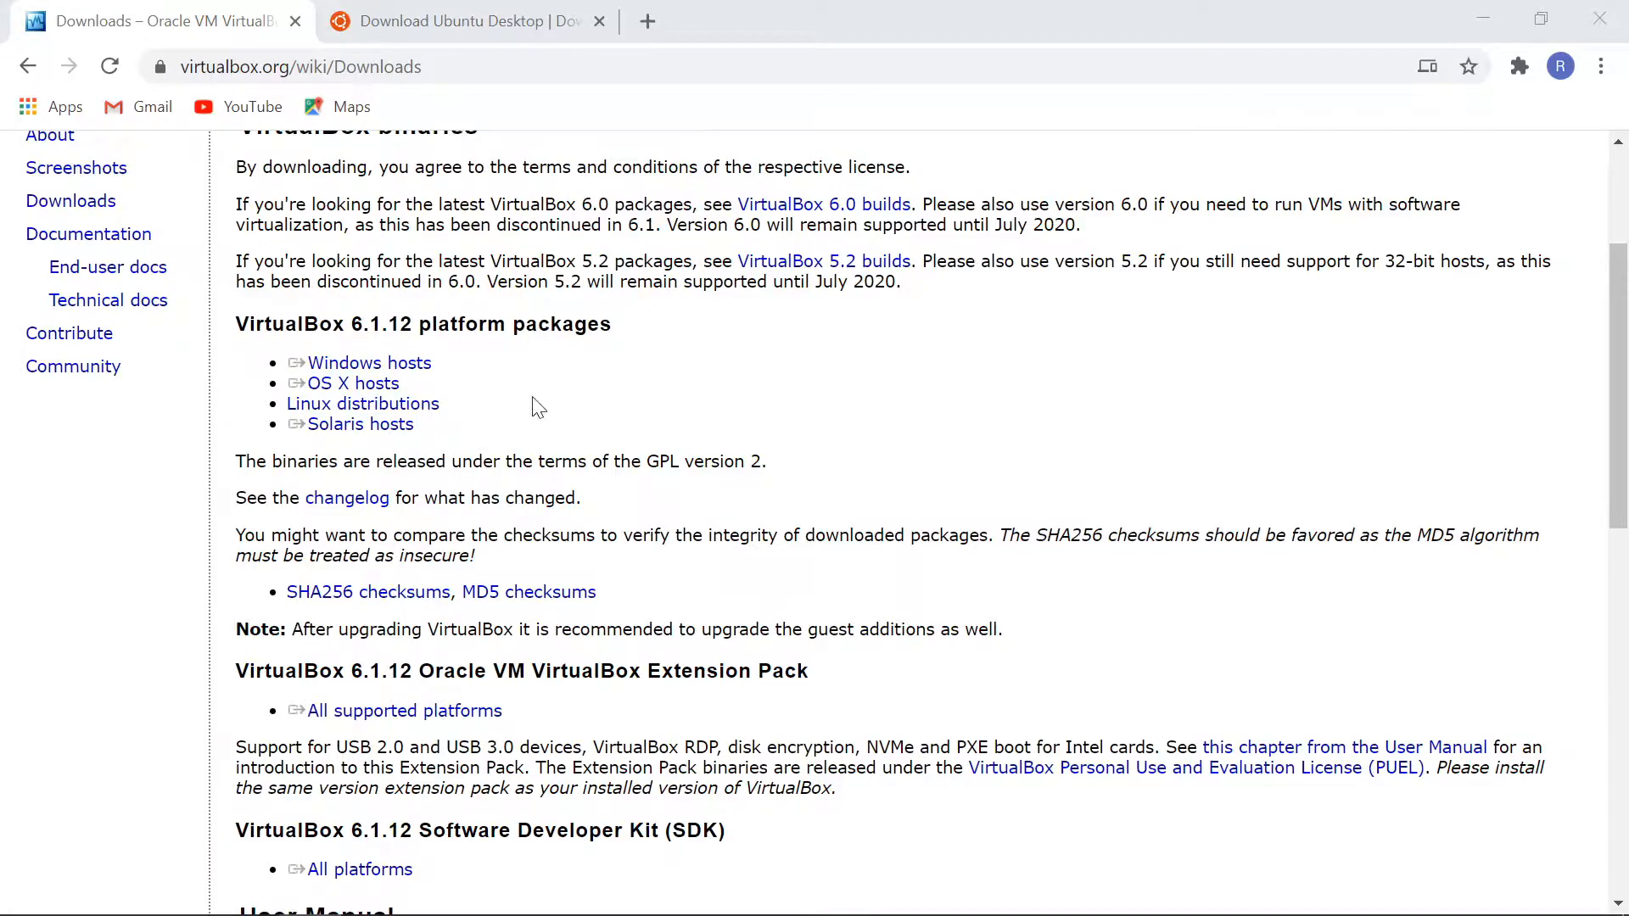
left_click(366, 363)
key("alt+Tab")
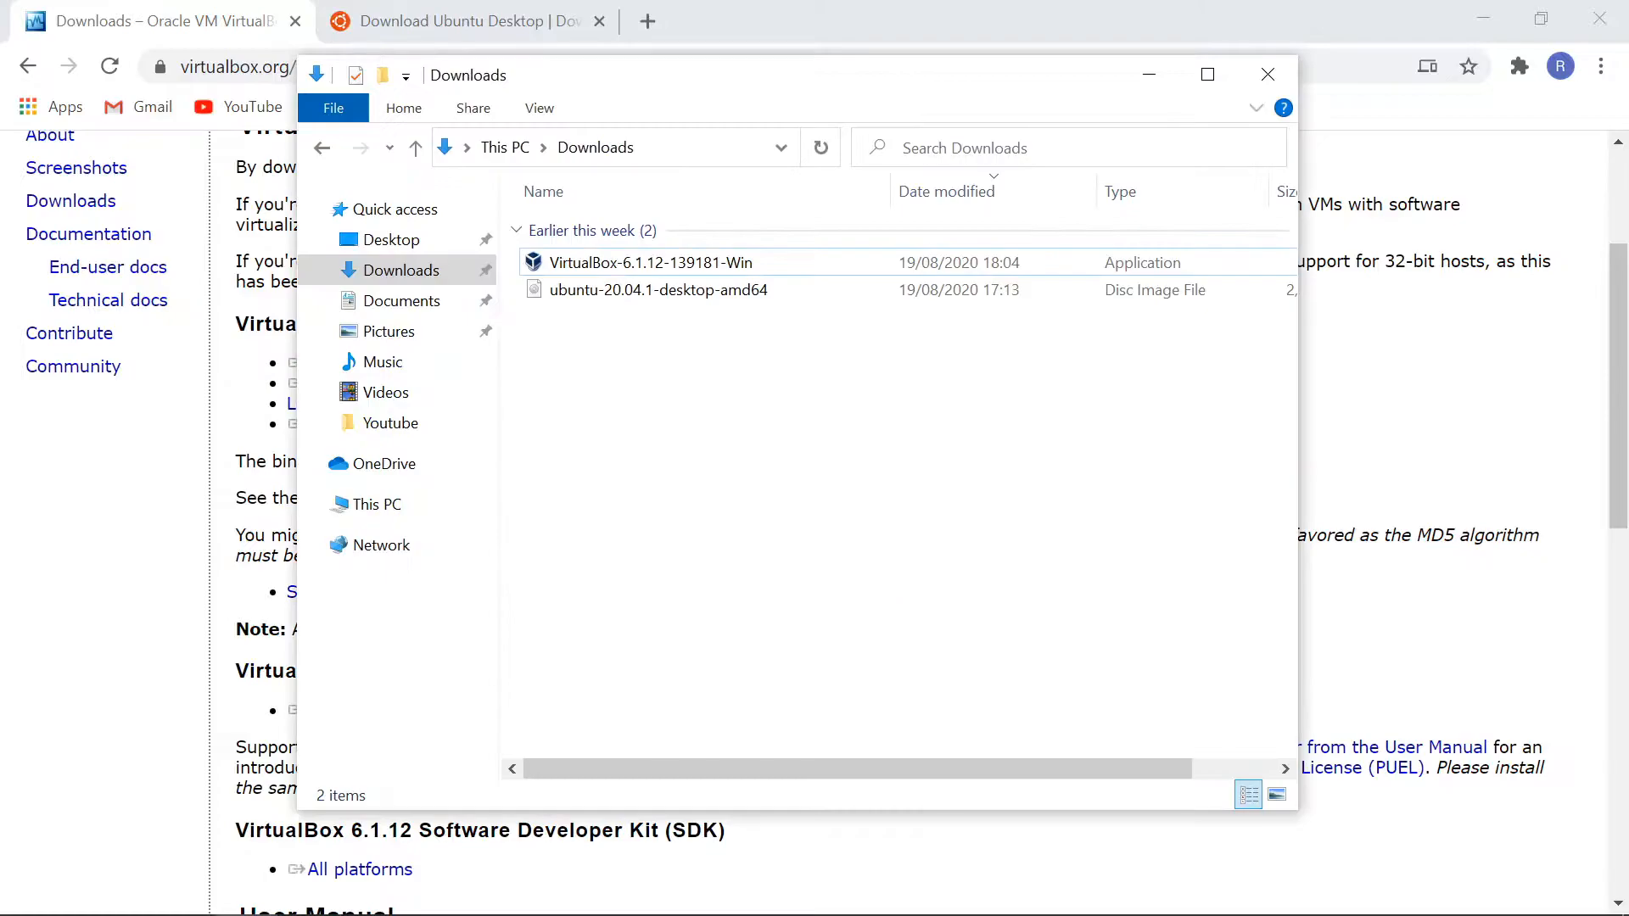
left_click(679, 263)
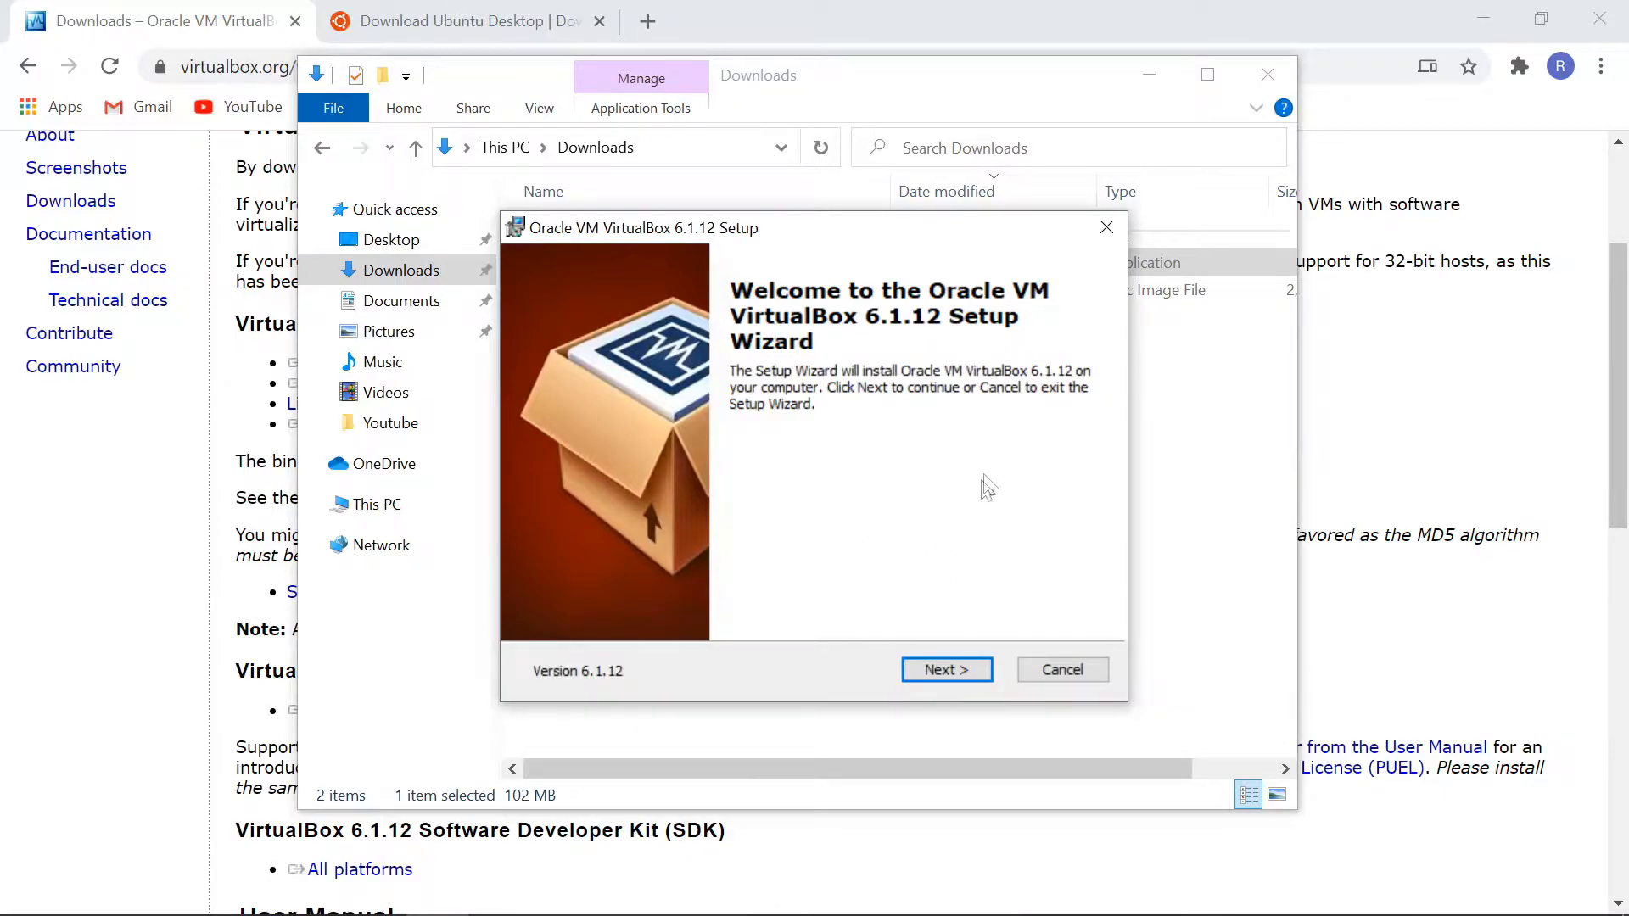
Step: Install VirtualBox 6.1.12 with the setup wizard, accepting the network interfaces warning, and start VirtualBox after installation
left_click(962, 670)
left_click(955, 669)
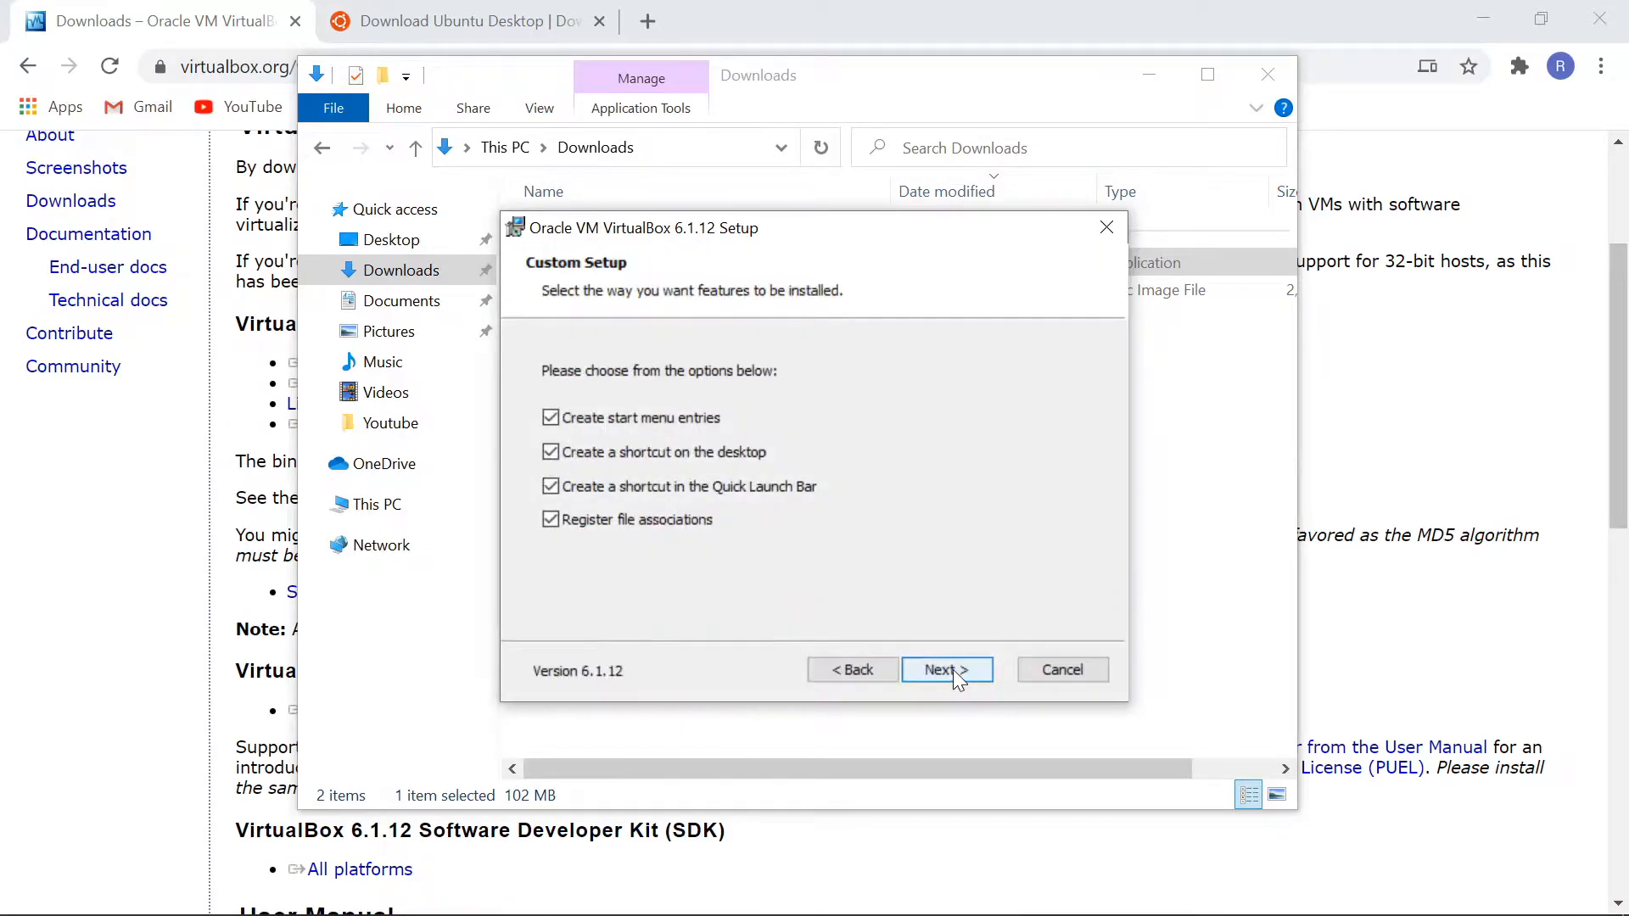
left_click(746, 494)
left_click(972, 668)
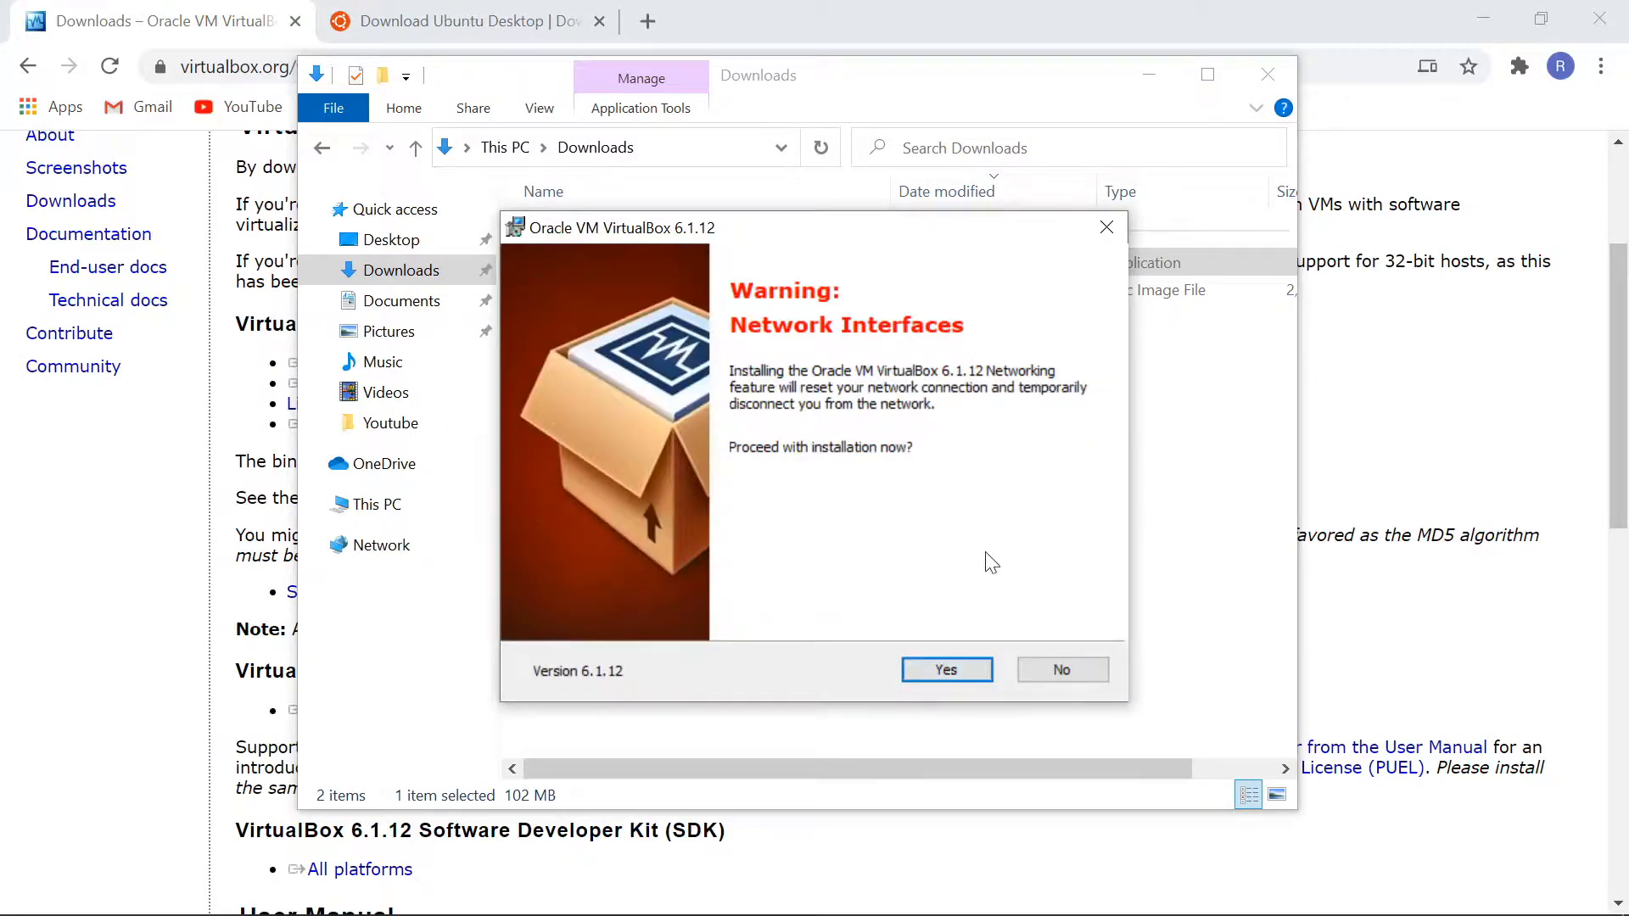
left_click(949, 668)
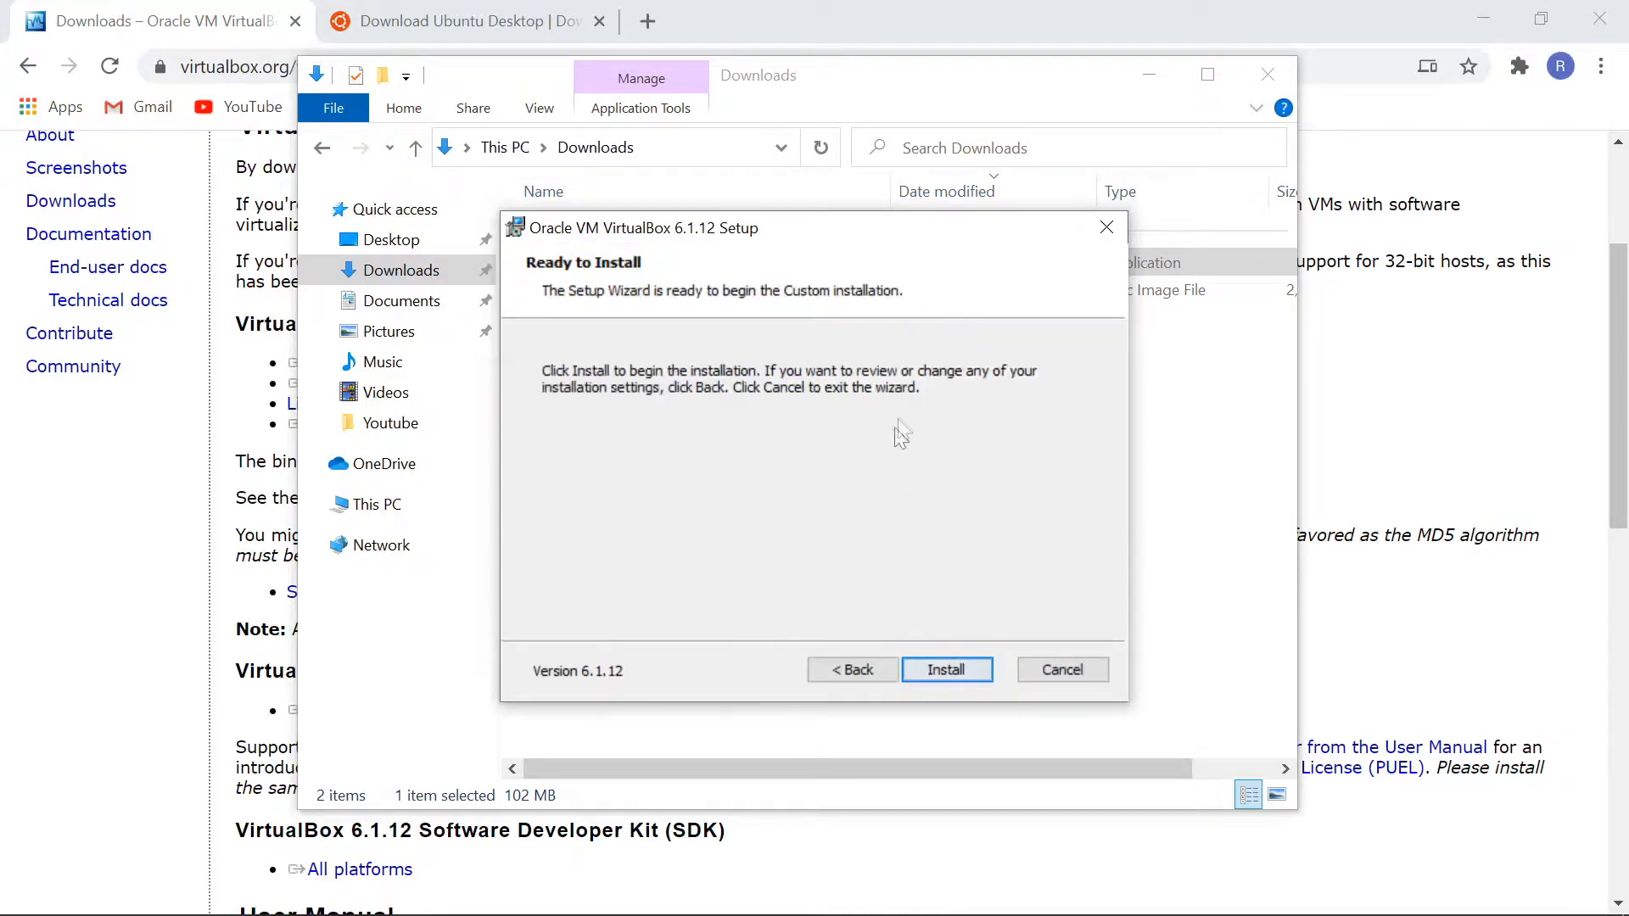
left_click(980, 670)
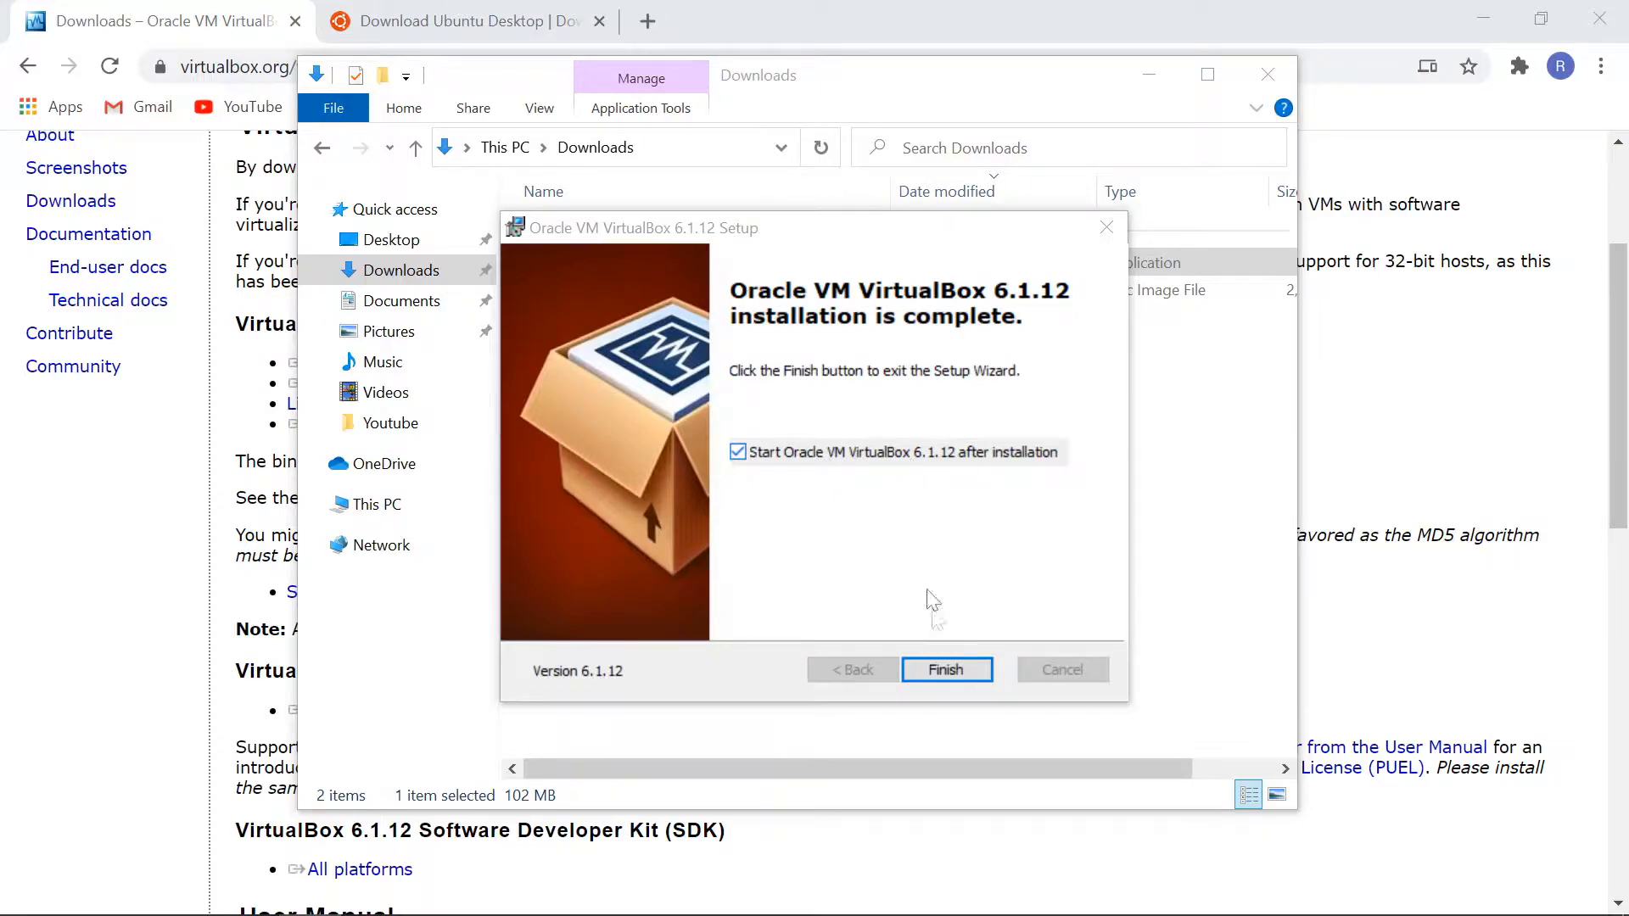
left_click(947, 670)
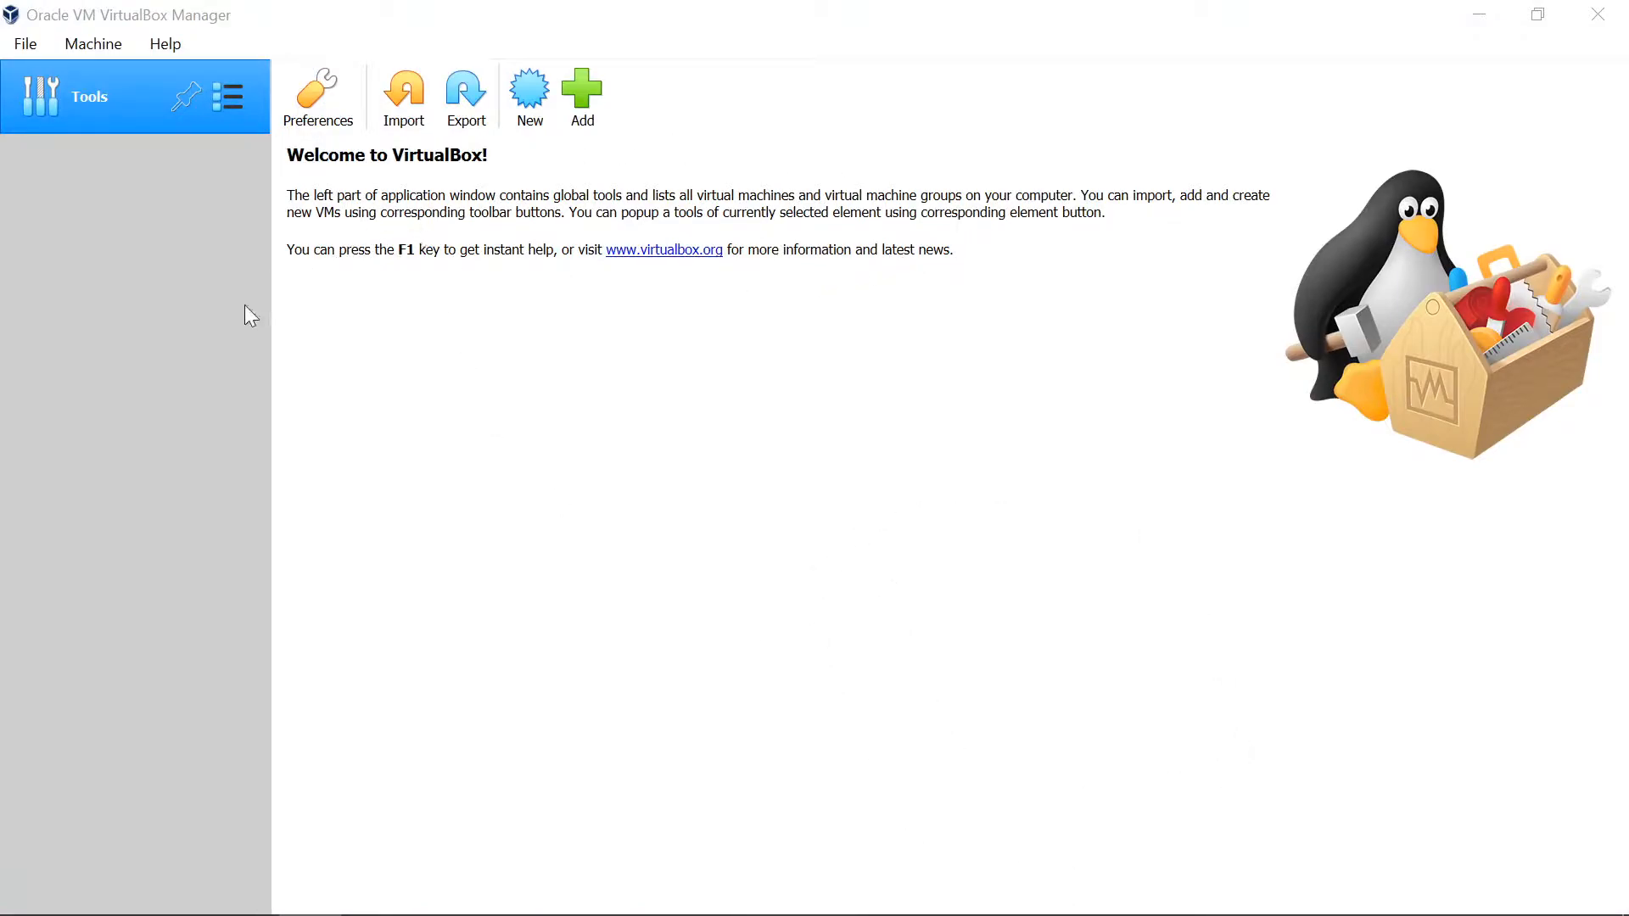
Step: Check the default machine folder in the general preferences and close them without changes
left_click(405, 421)
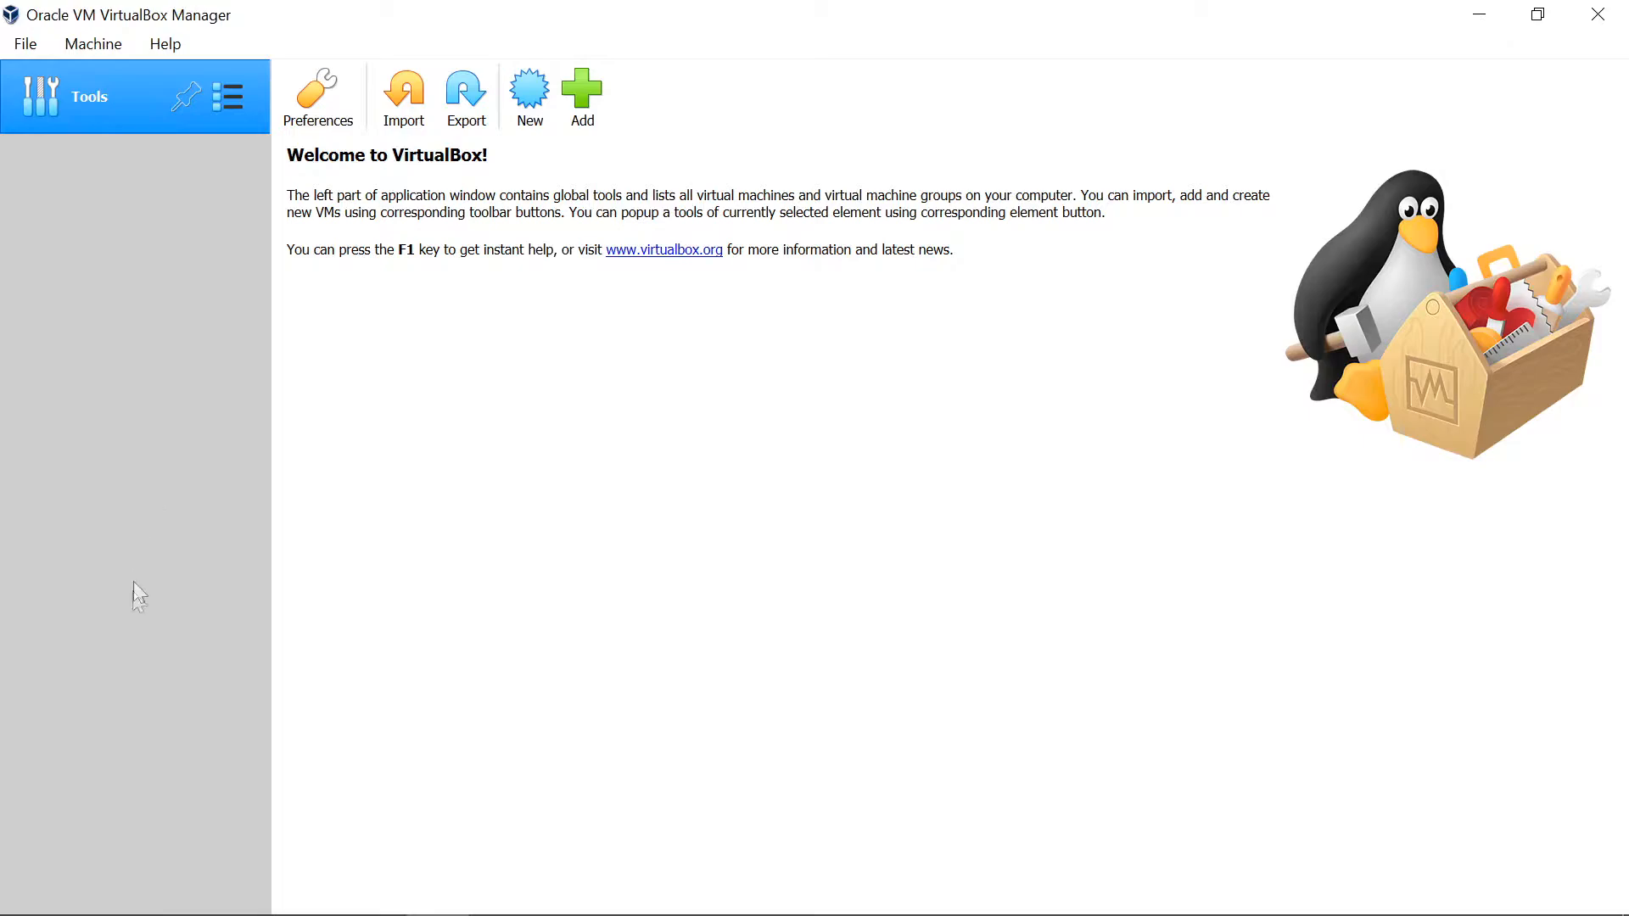
left_click(327, 100)
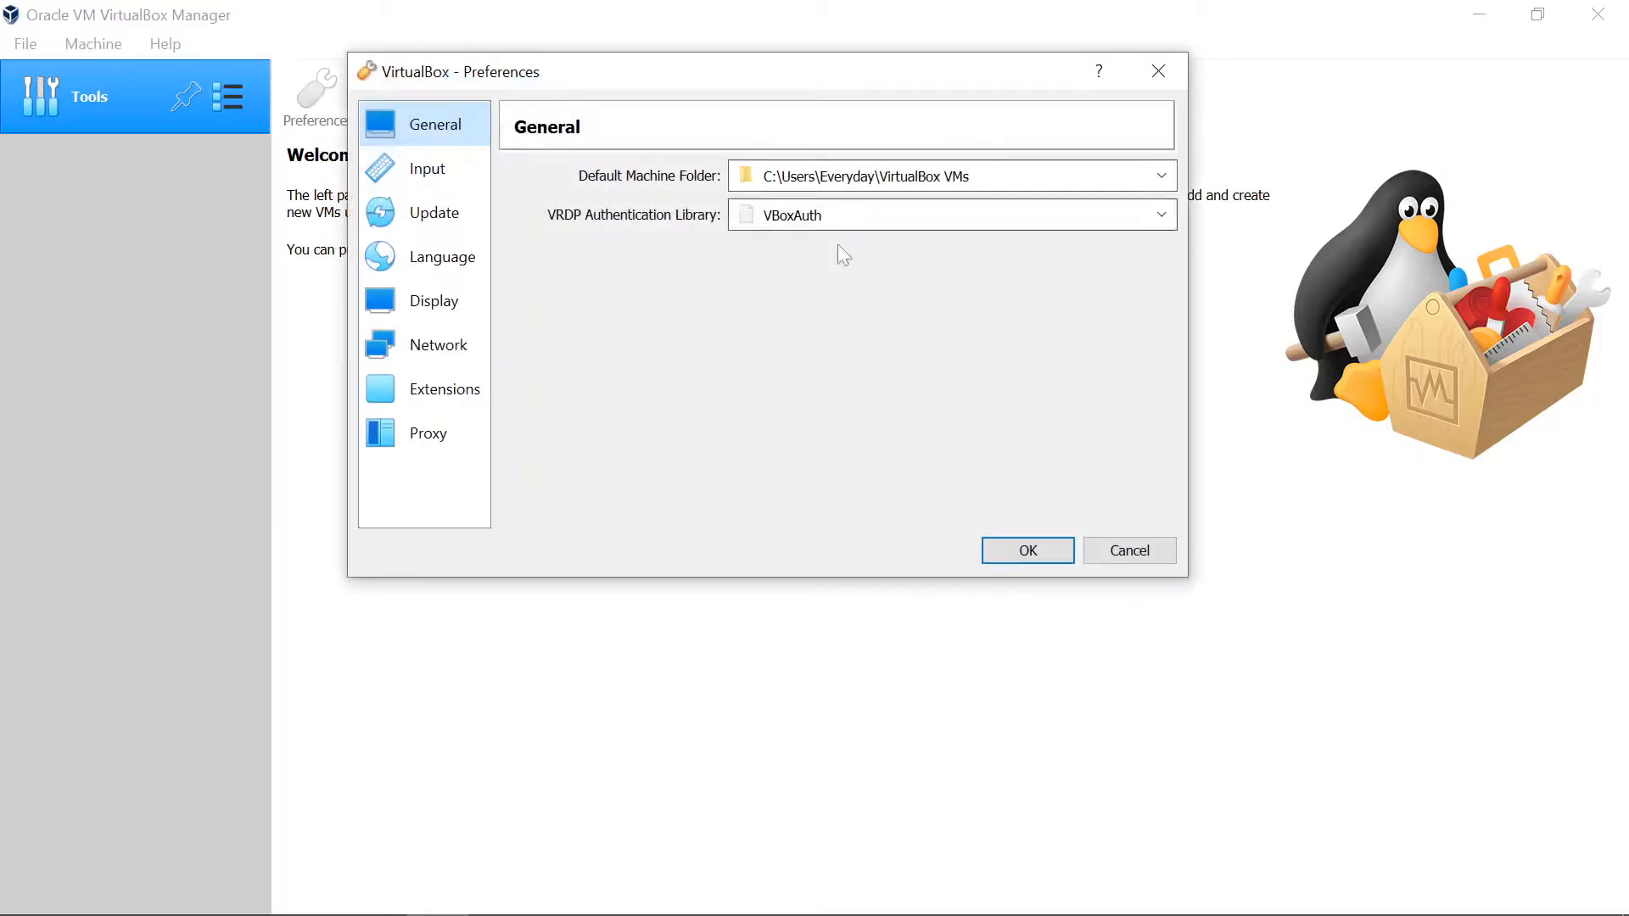
left_click(1134, 552)
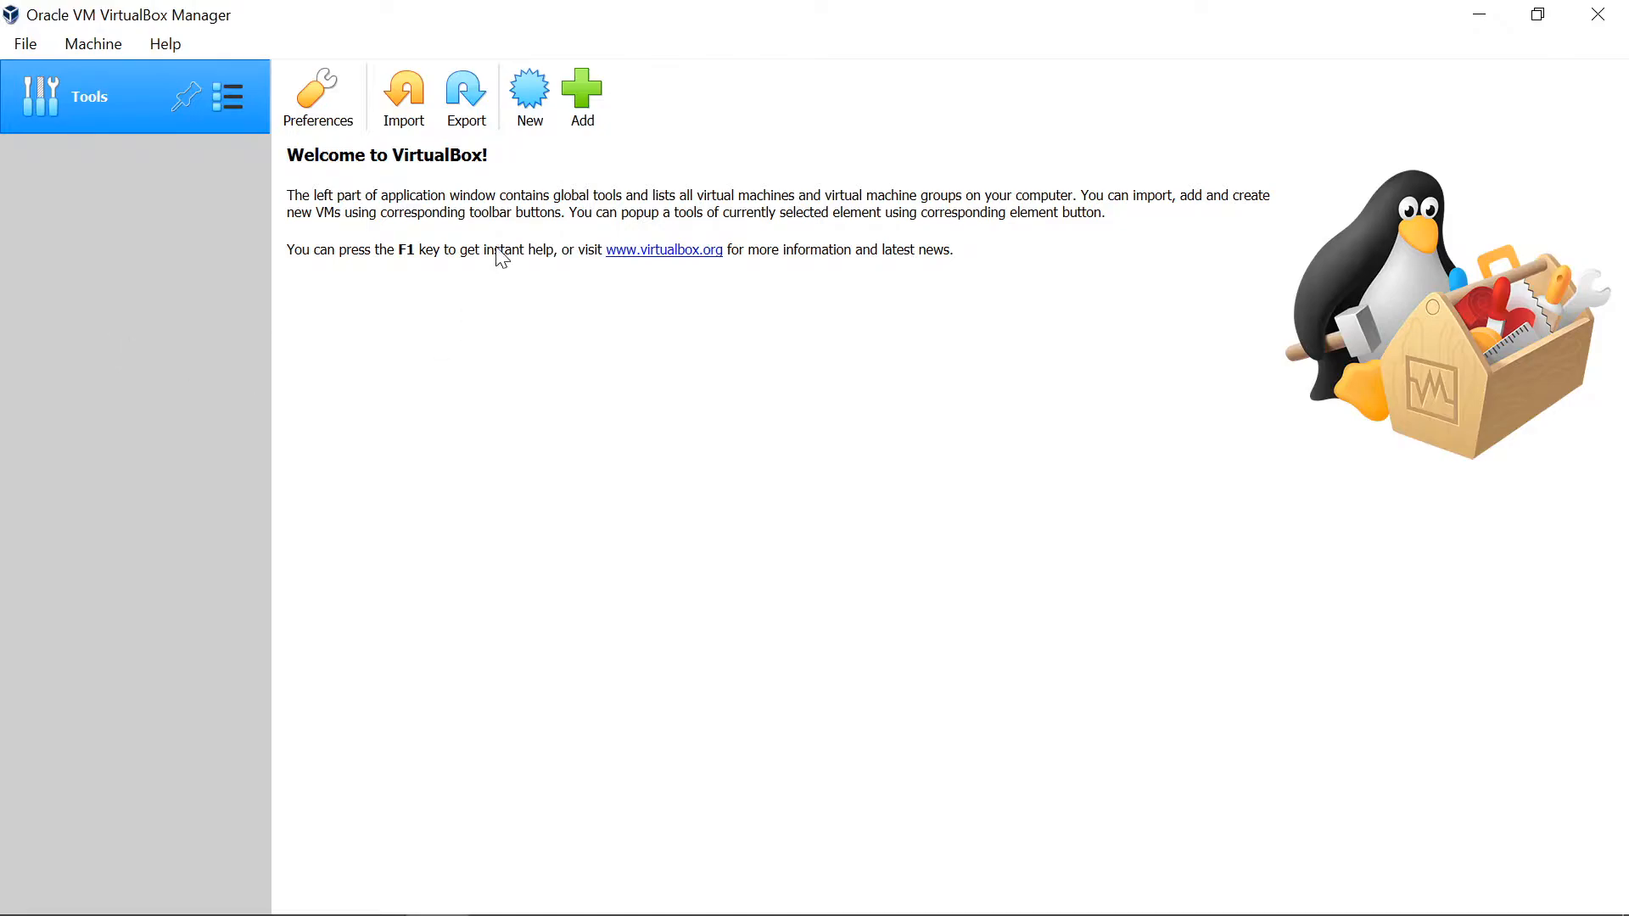
Step: Start a new virtual machine named Test with type Linux and version Ubuntu (64-bit)
left_click(527, 95)
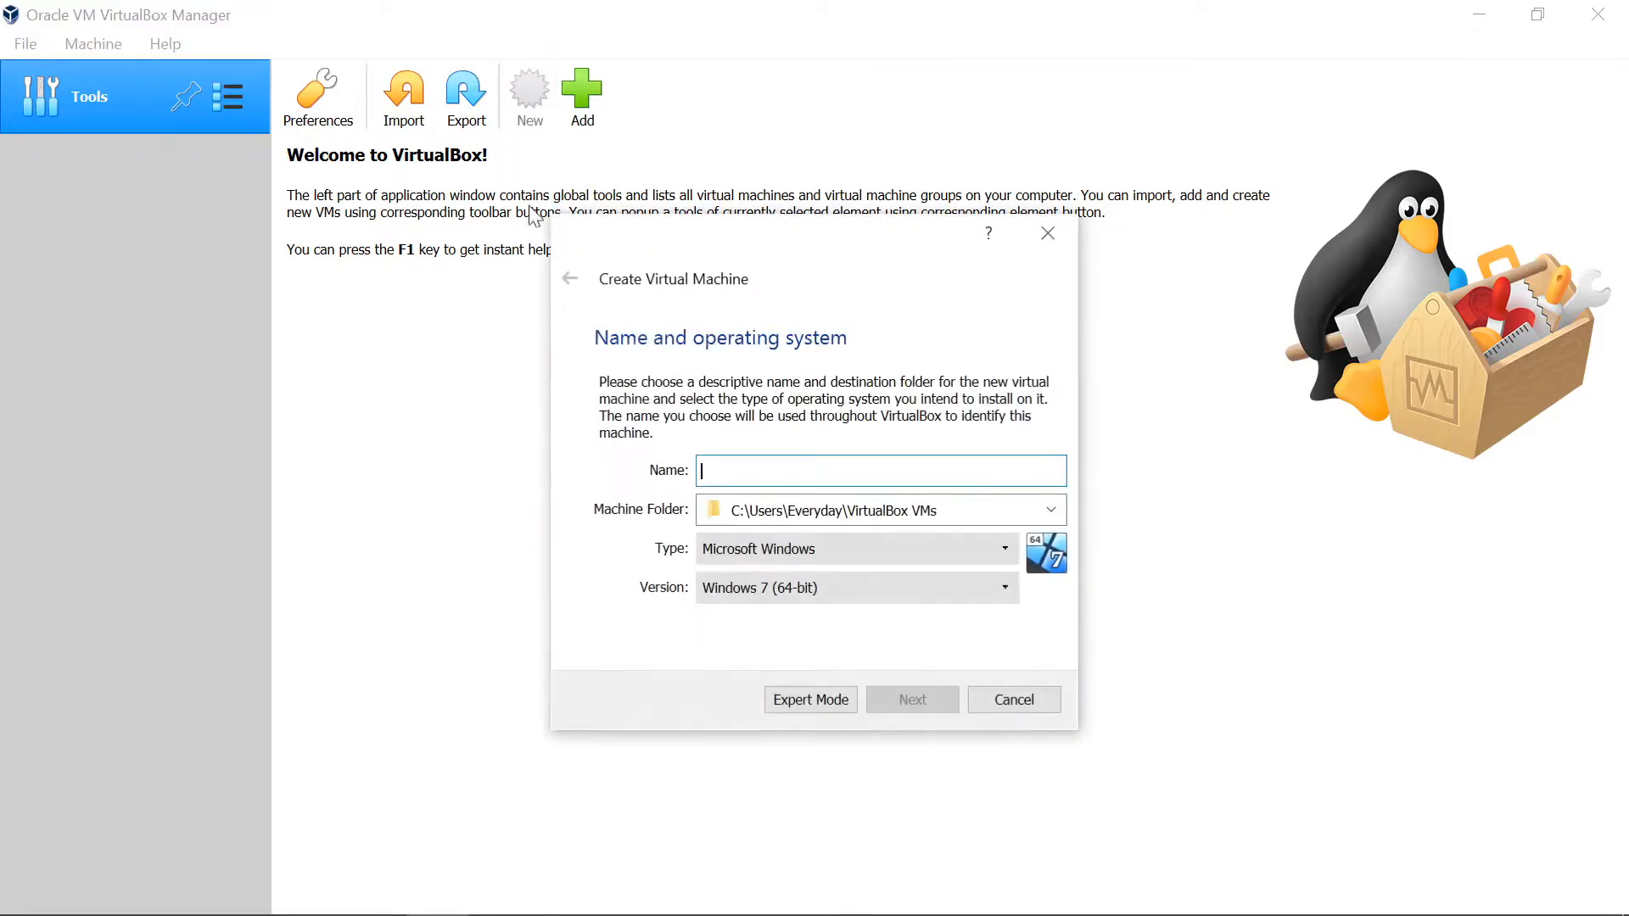
type("Test")
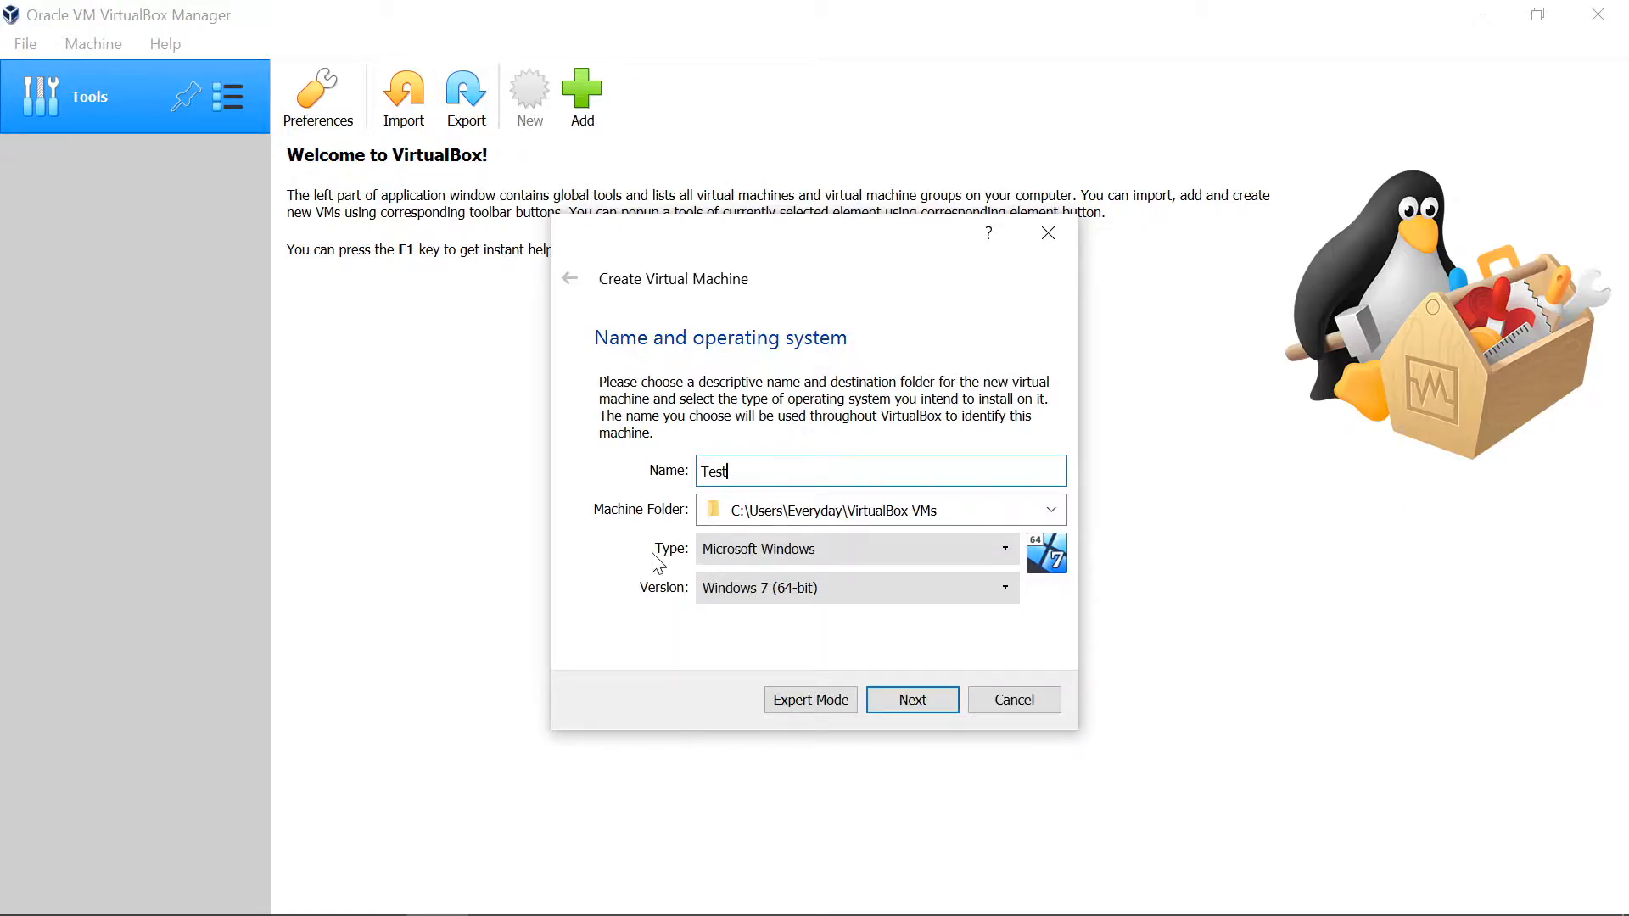
left_click(738, 550)
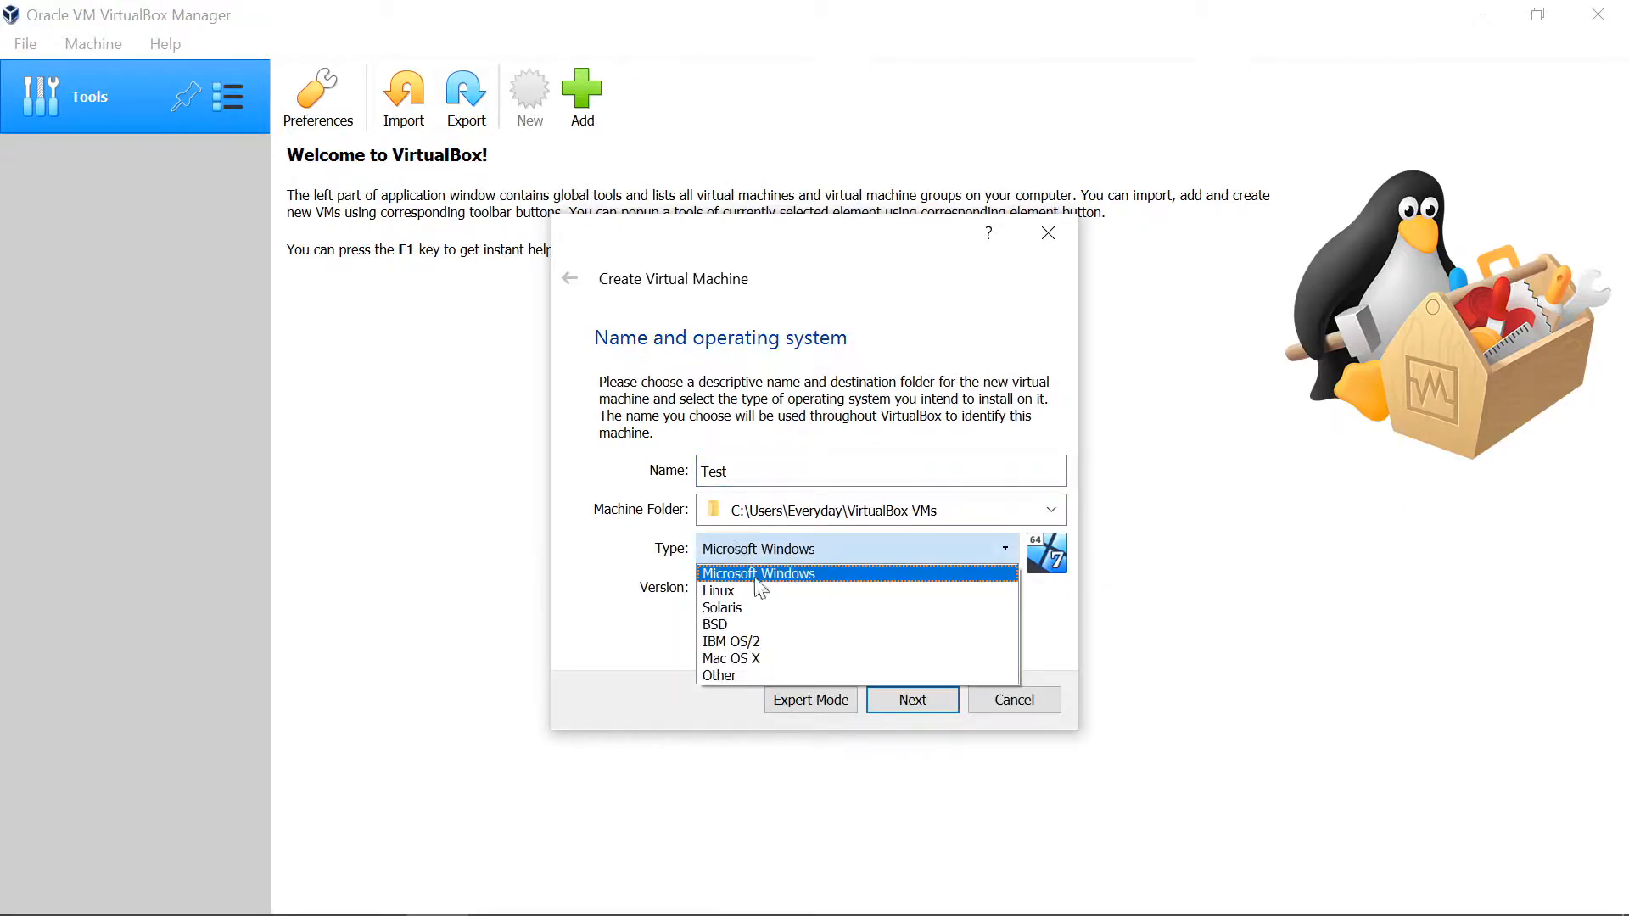
left_click(749, 592)
left_click(825, 590)
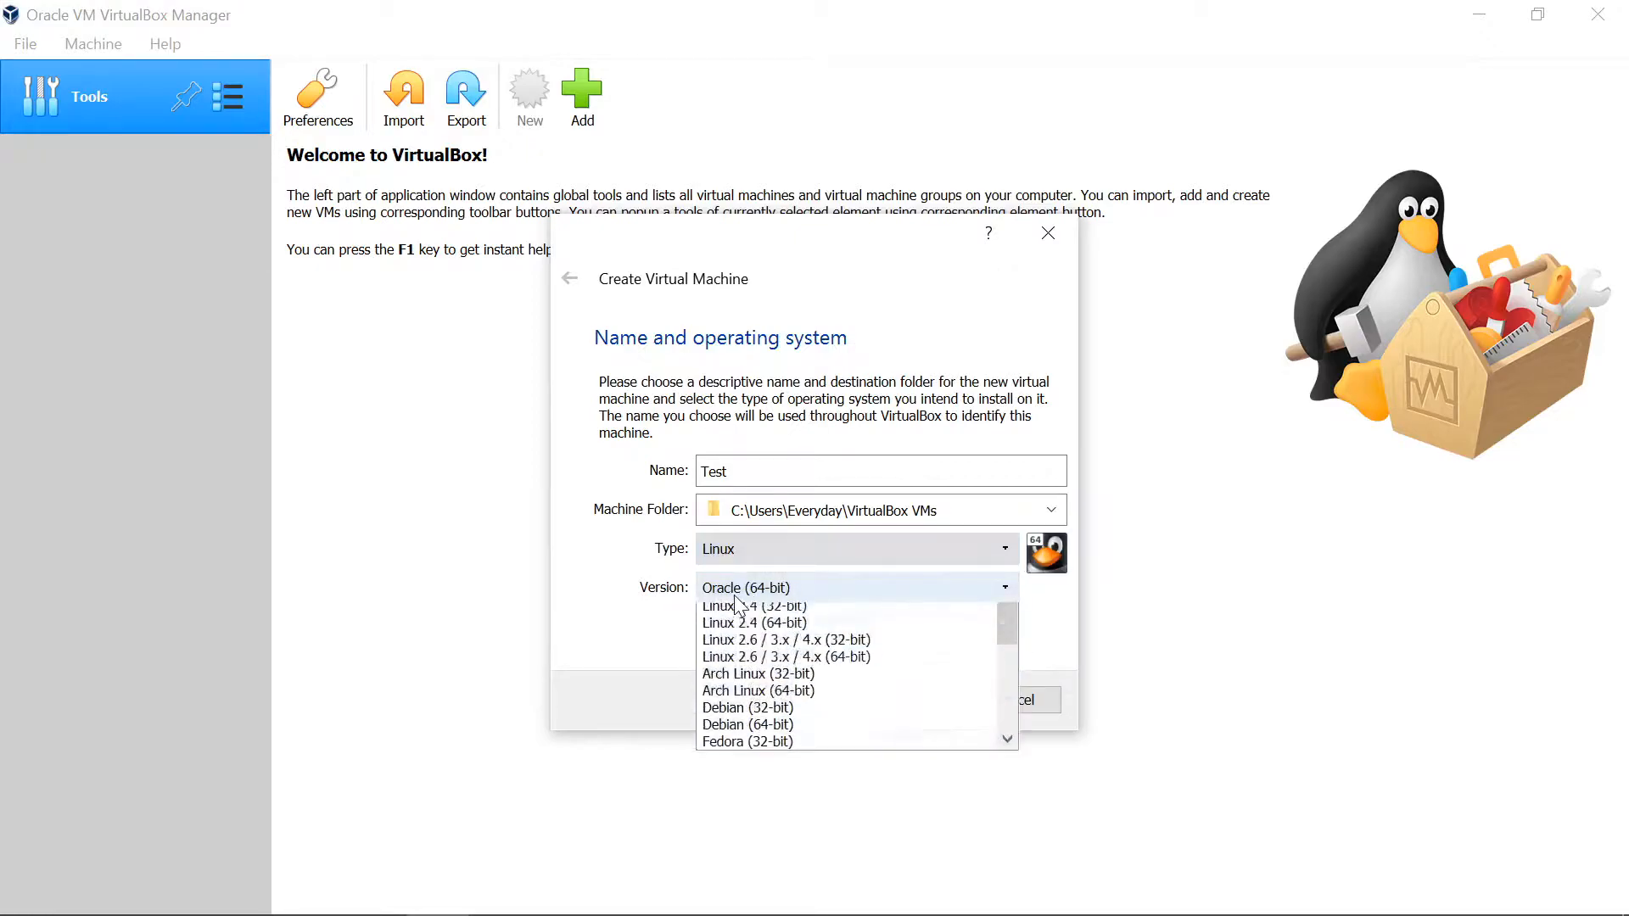
scroll(814, 678, "down", 3)
scroll(816, 746, "down", 2)
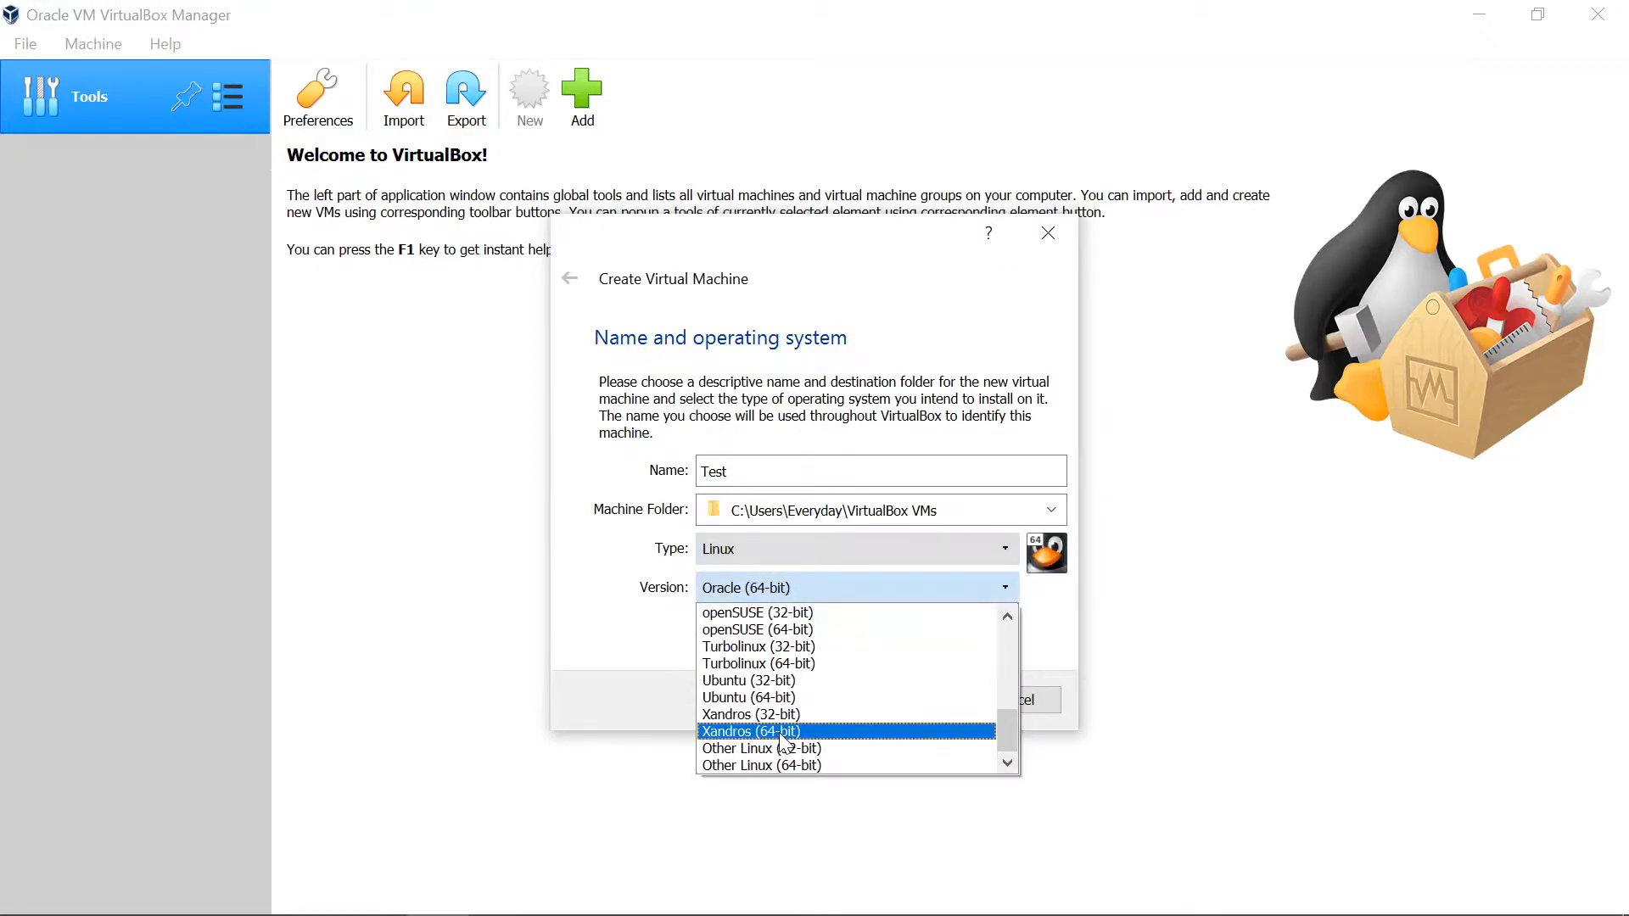
left_click(745, 697)
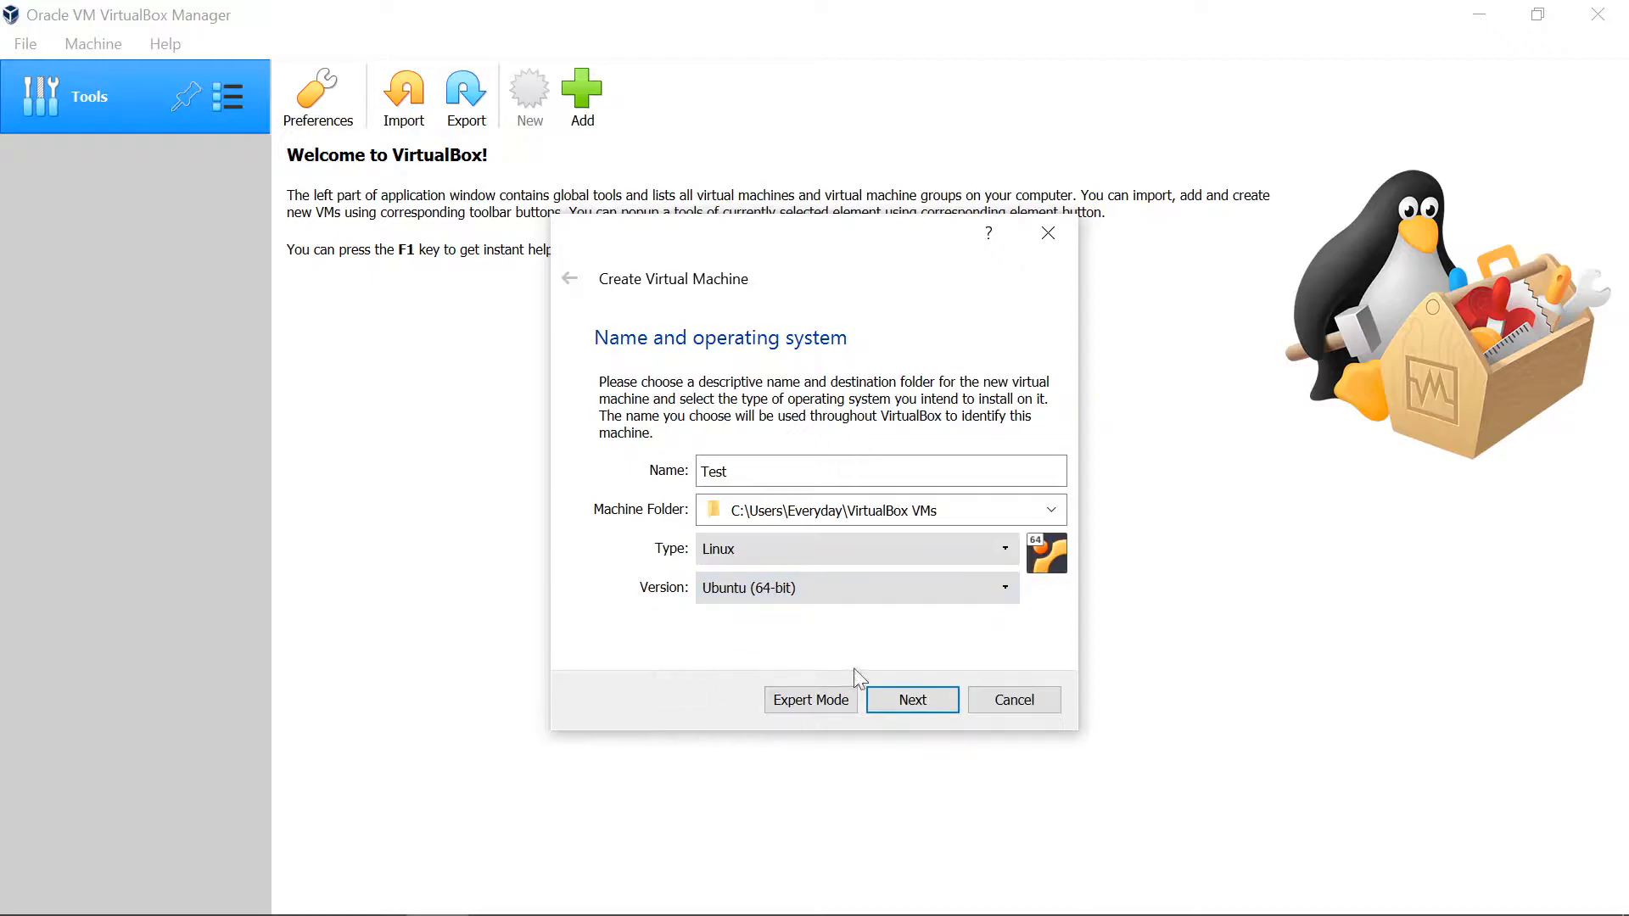
left_click(911, 704)
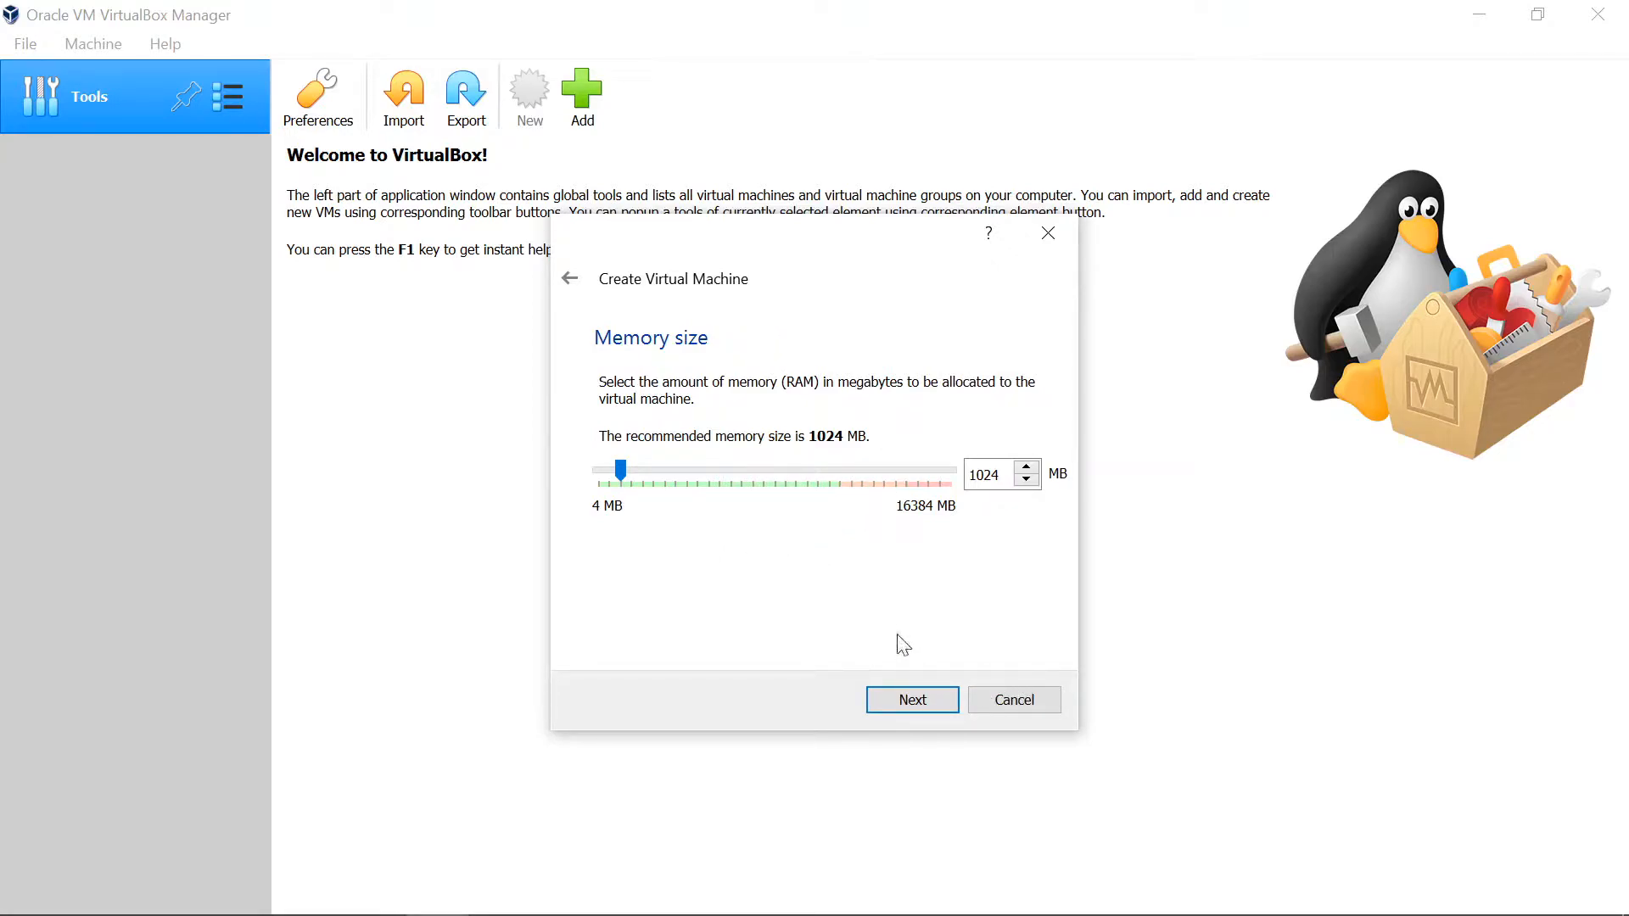
Step: Accept 1024 MB of memory and create a dynamically allocated VDI virtual hard disk of 10.00 GB for the machine
left_click(931, 704)
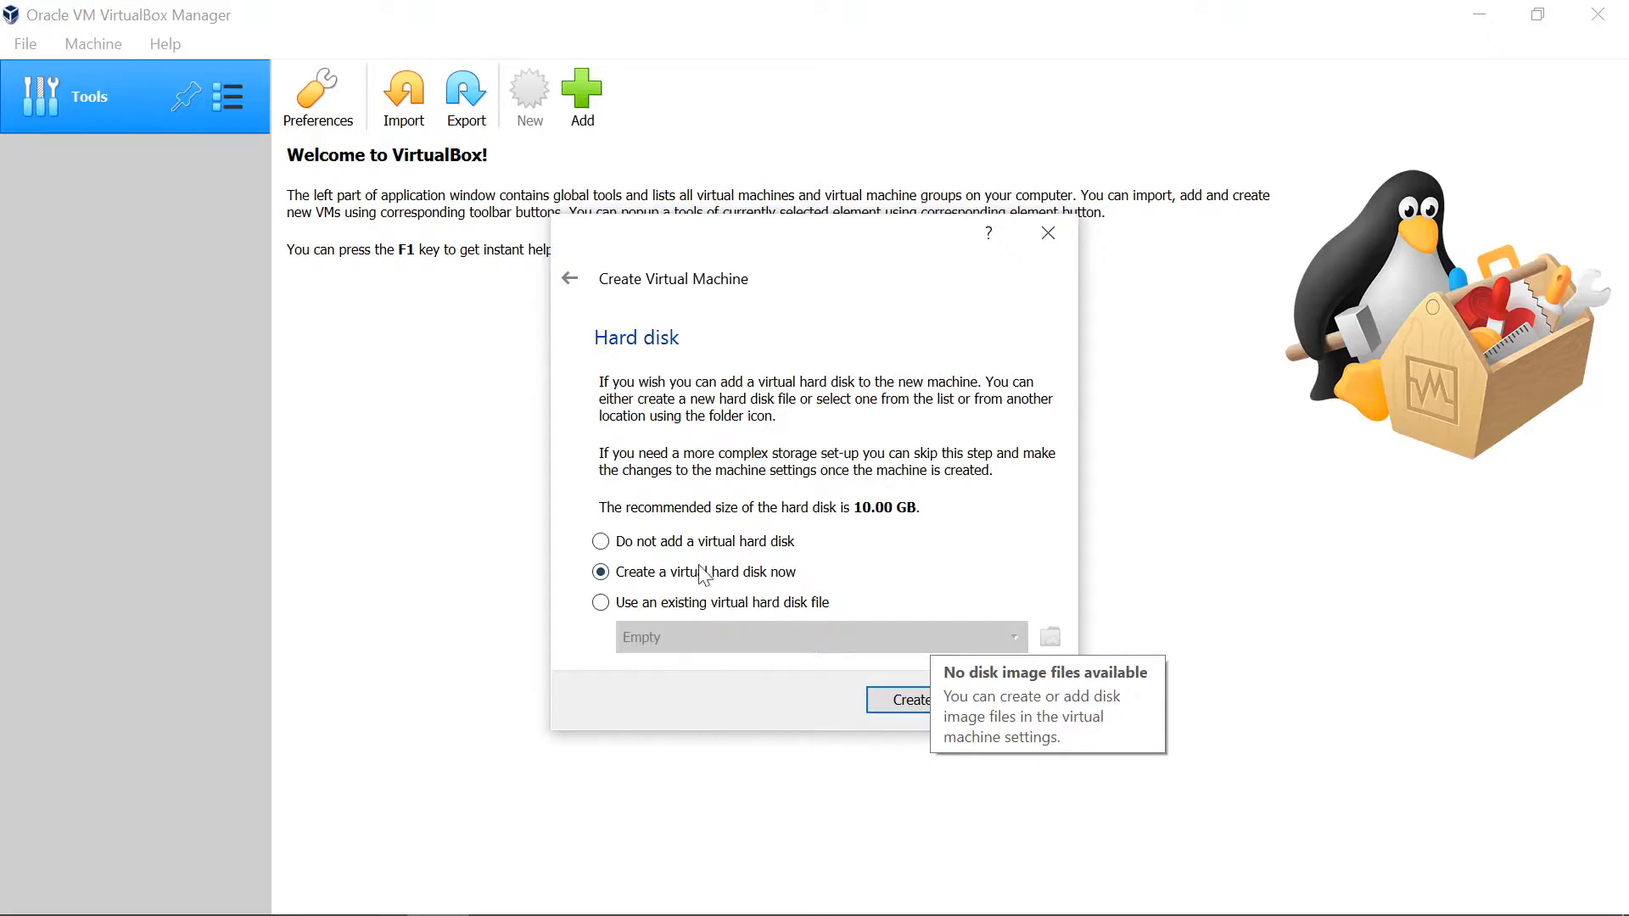
left_click(913, 700)
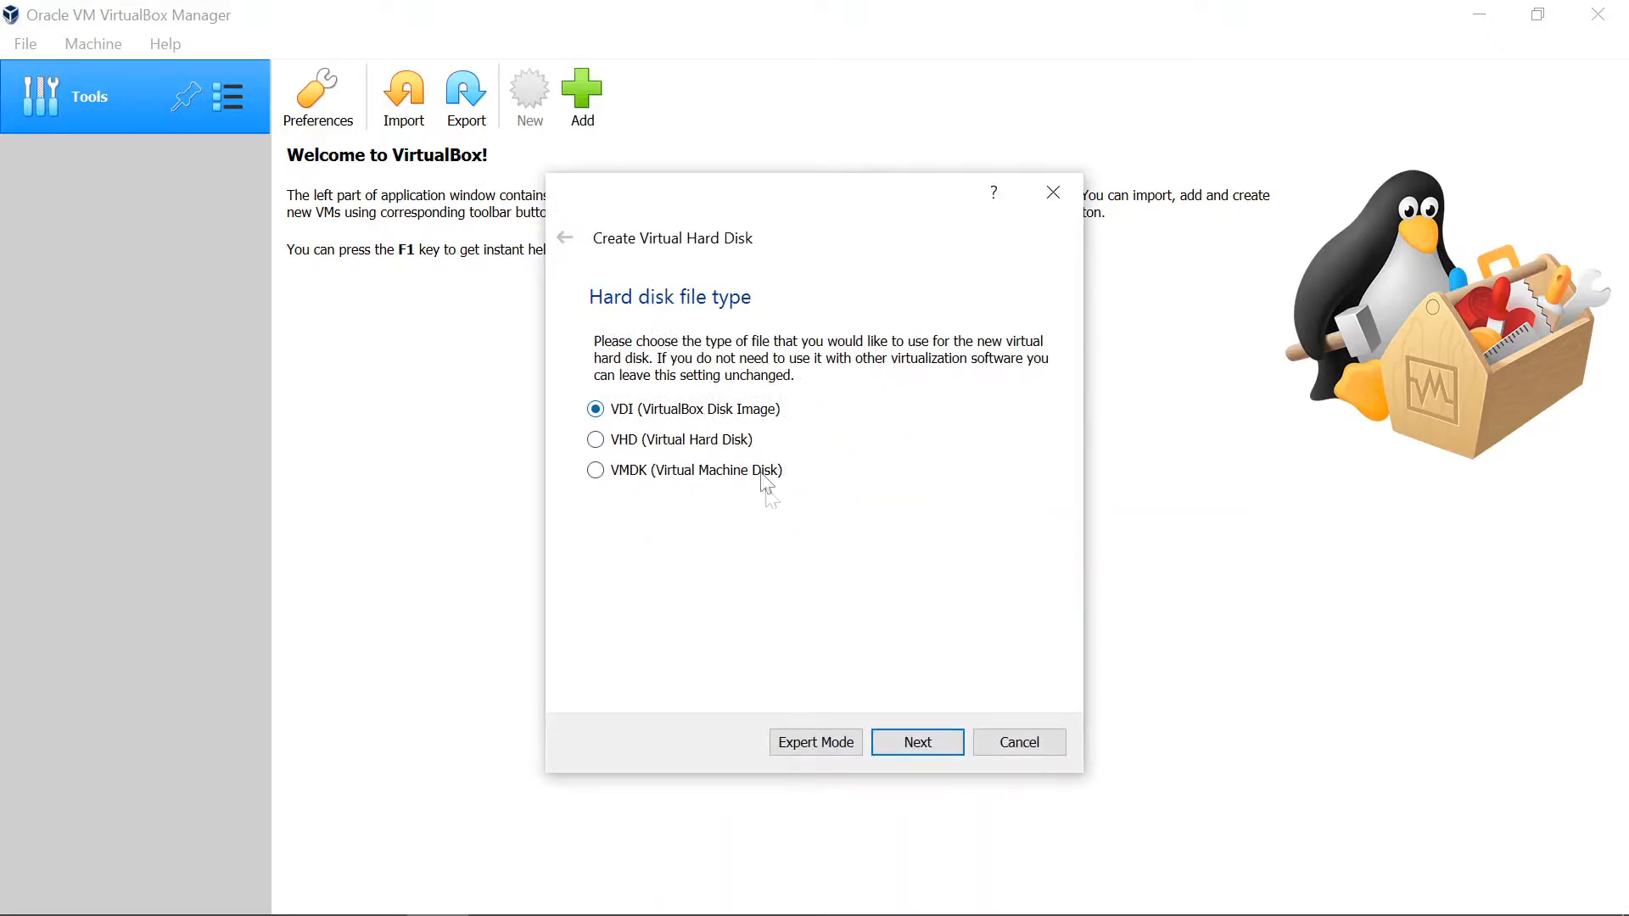
left_click(933, 740)
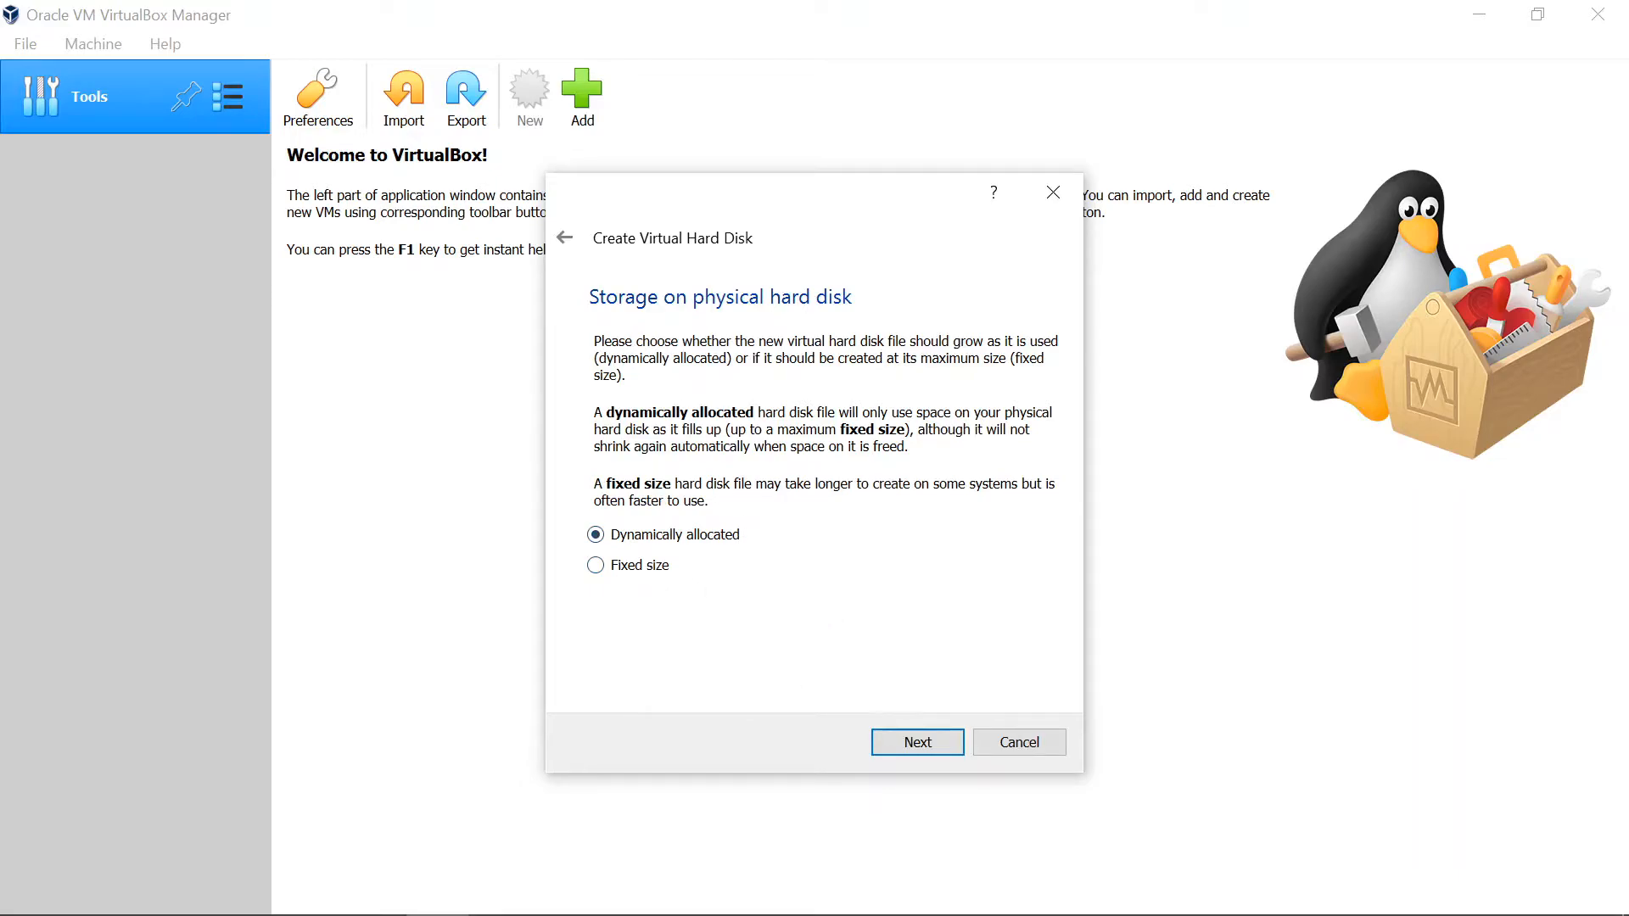
left_click(918, 743)
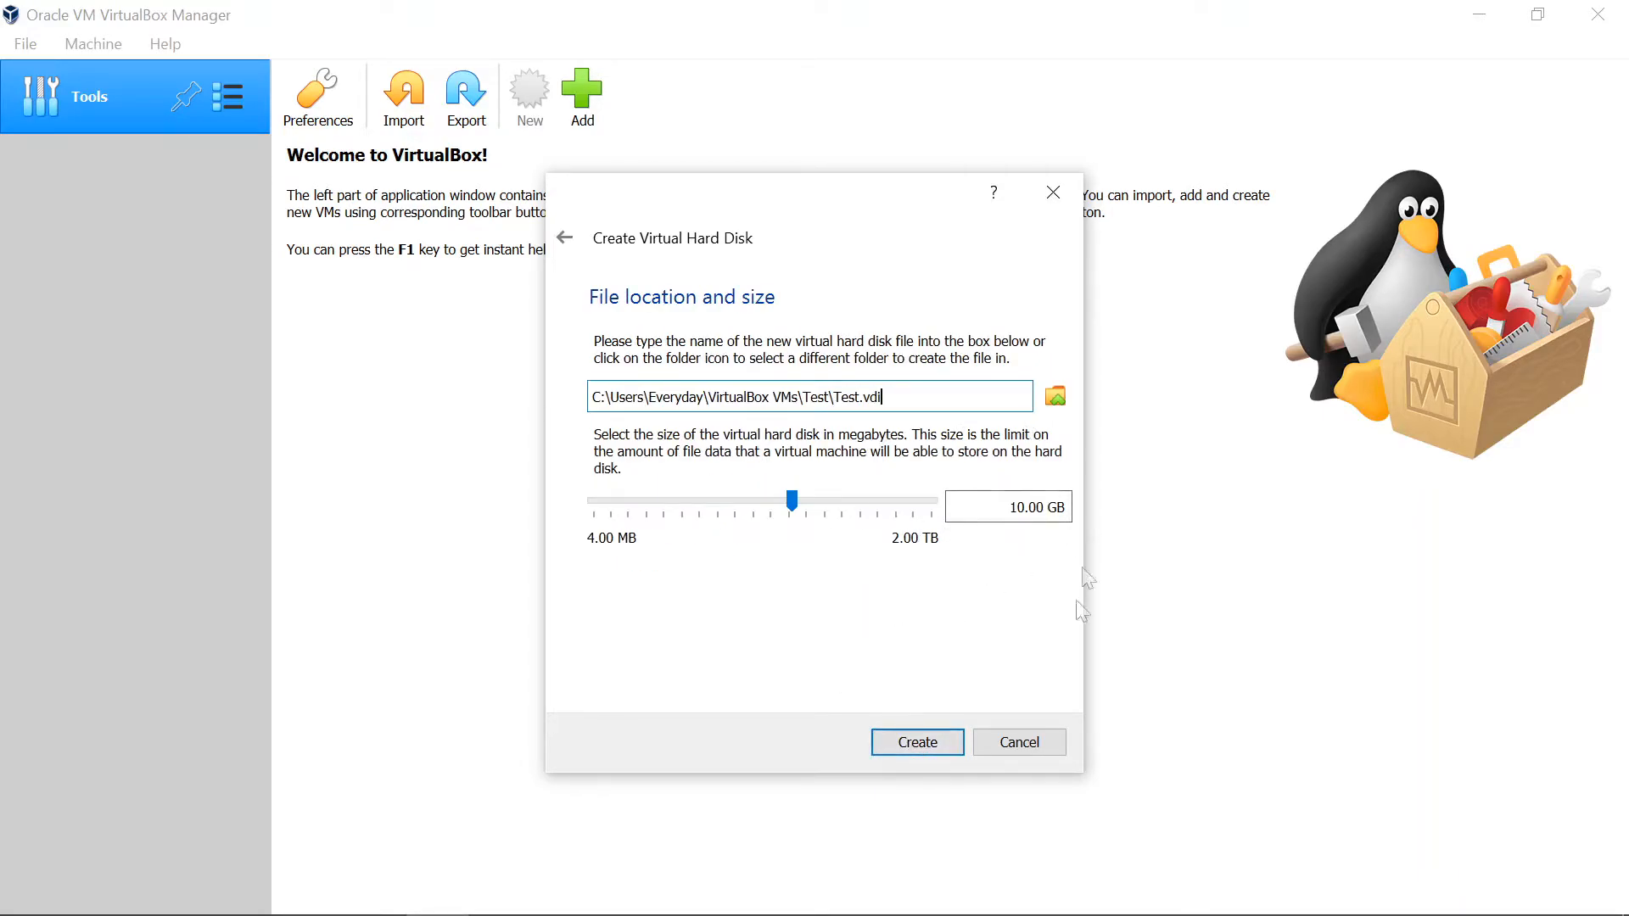
left_click(899, 736)
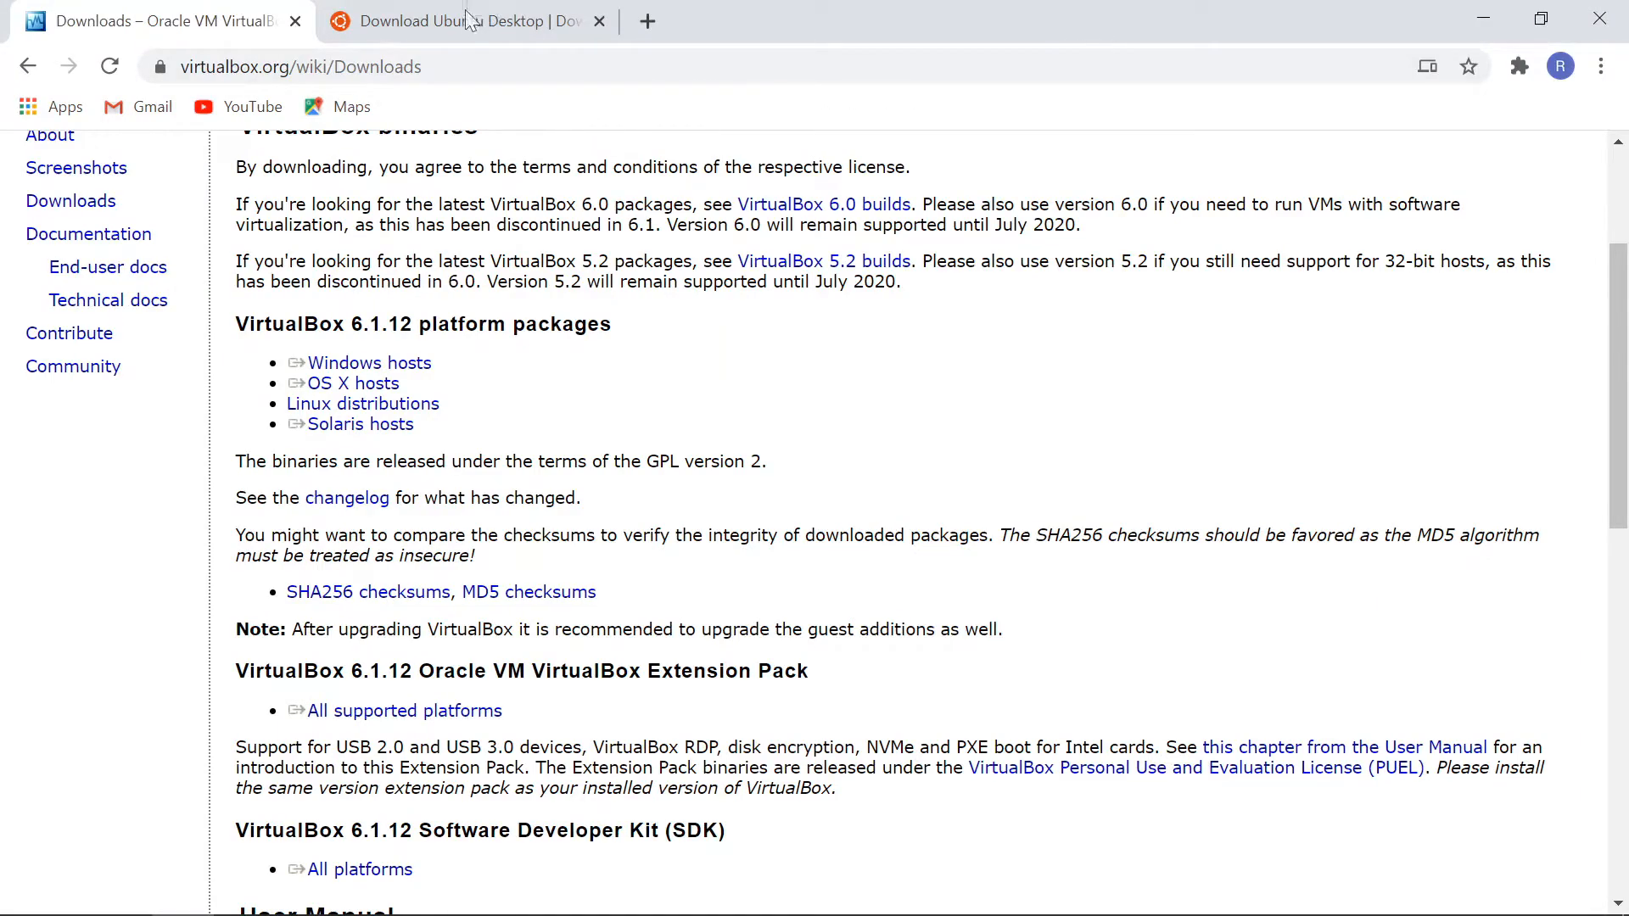
Step: Look over the Ubuntu 20.04.1 LTS desktop download page in the browser and return to VirtualBox Manager
left_click(471, 15)
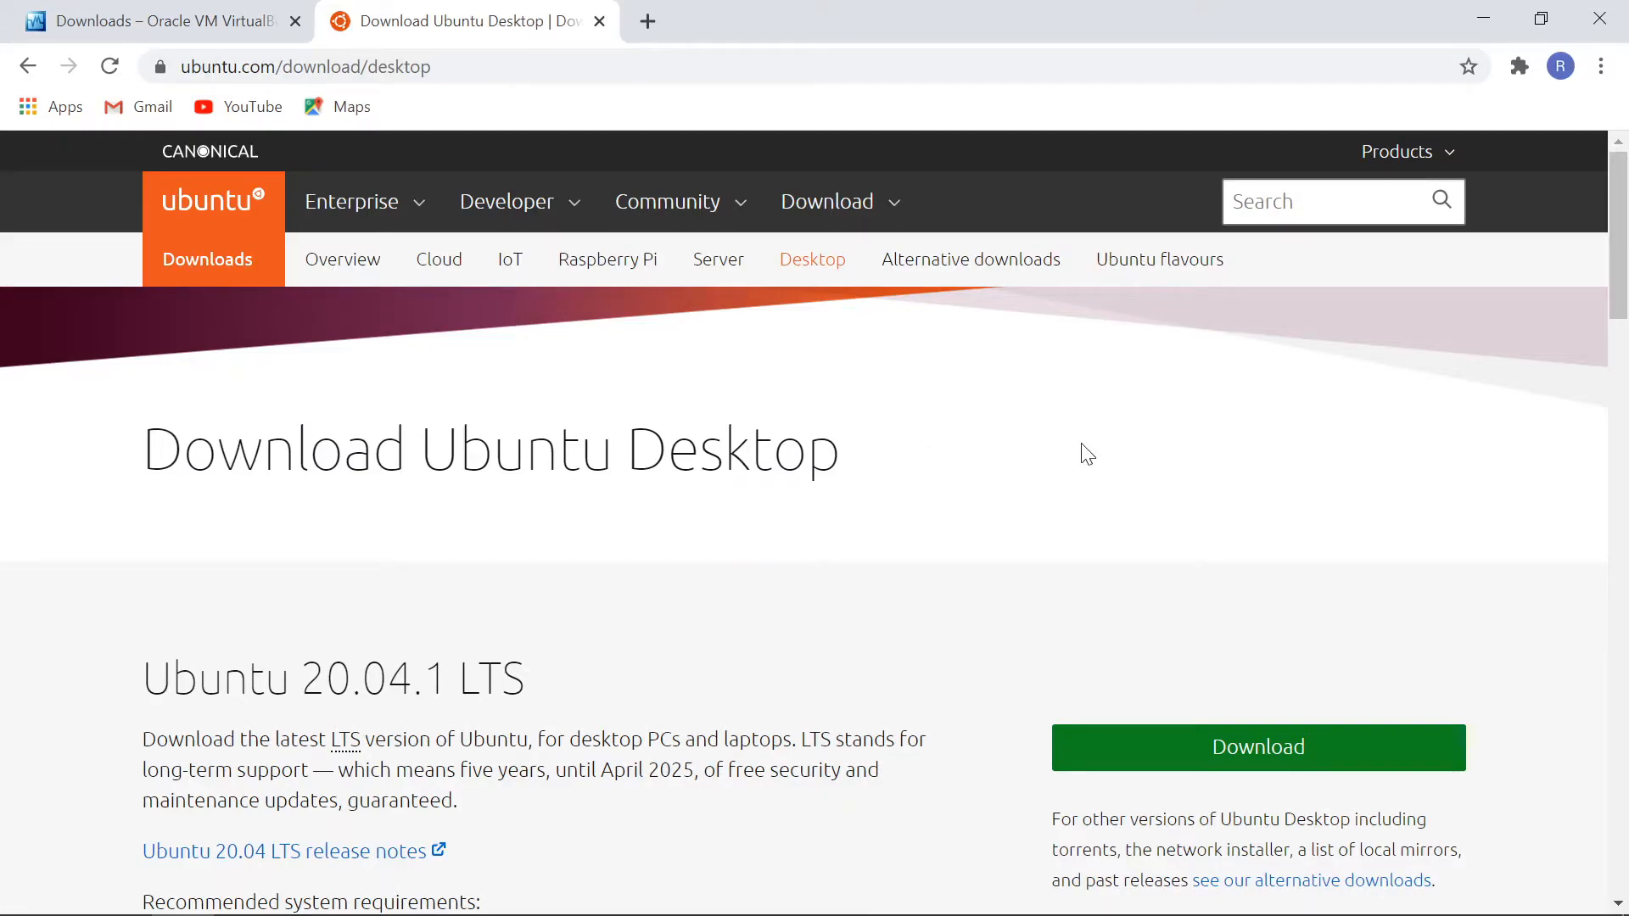
scroll(1058, 498, "down", 1)
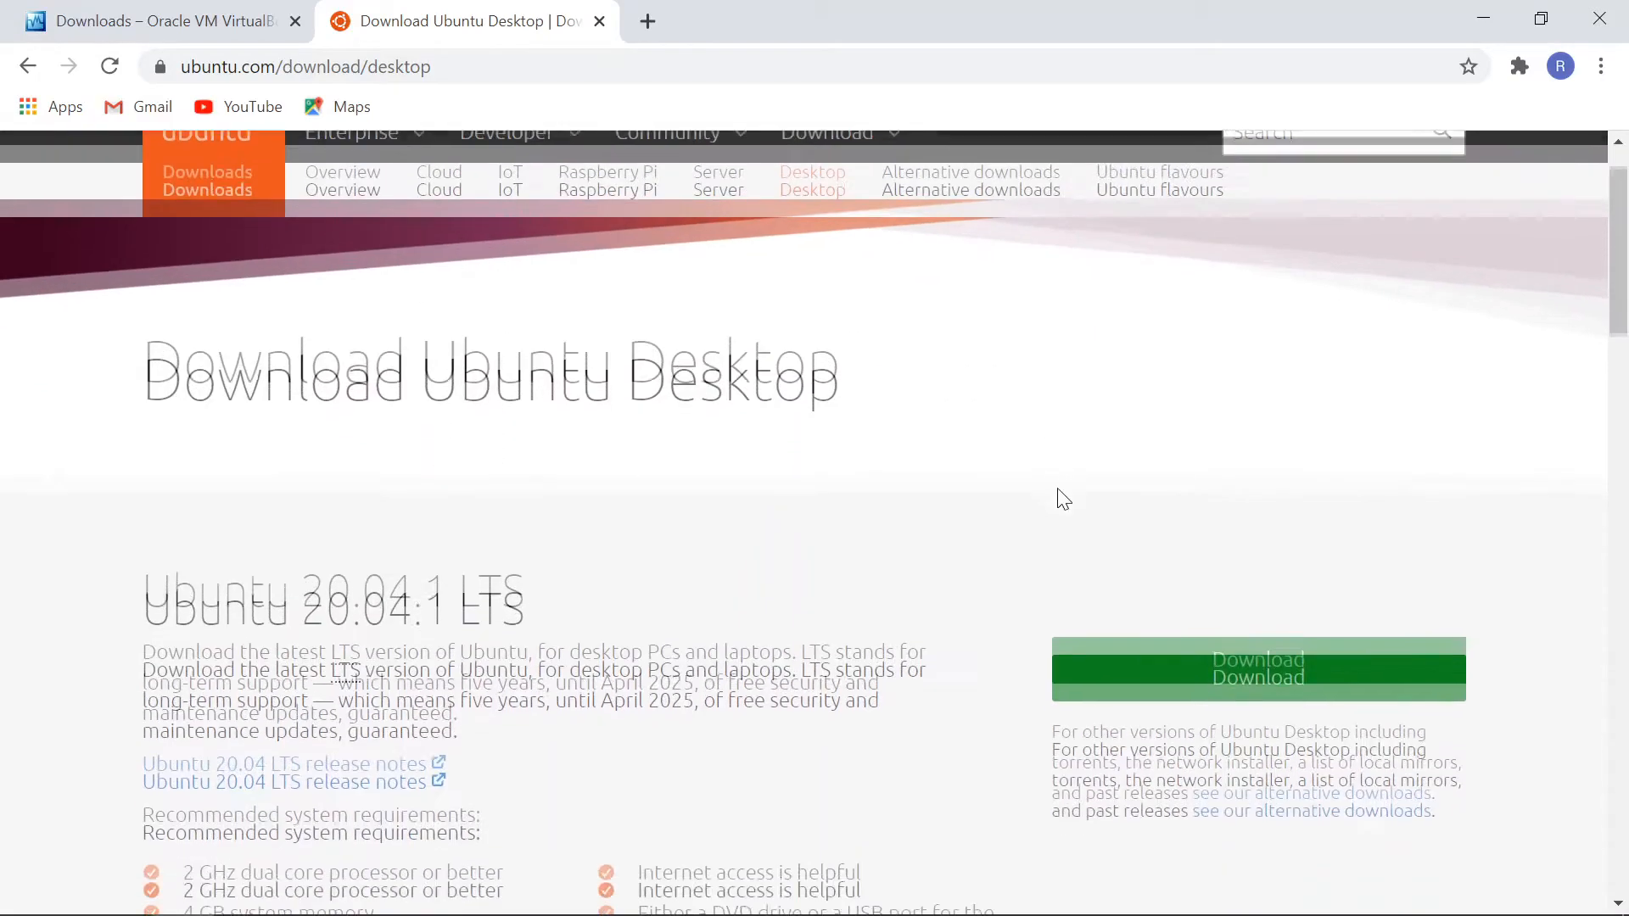
scroll(1009, 507, "up", 1)
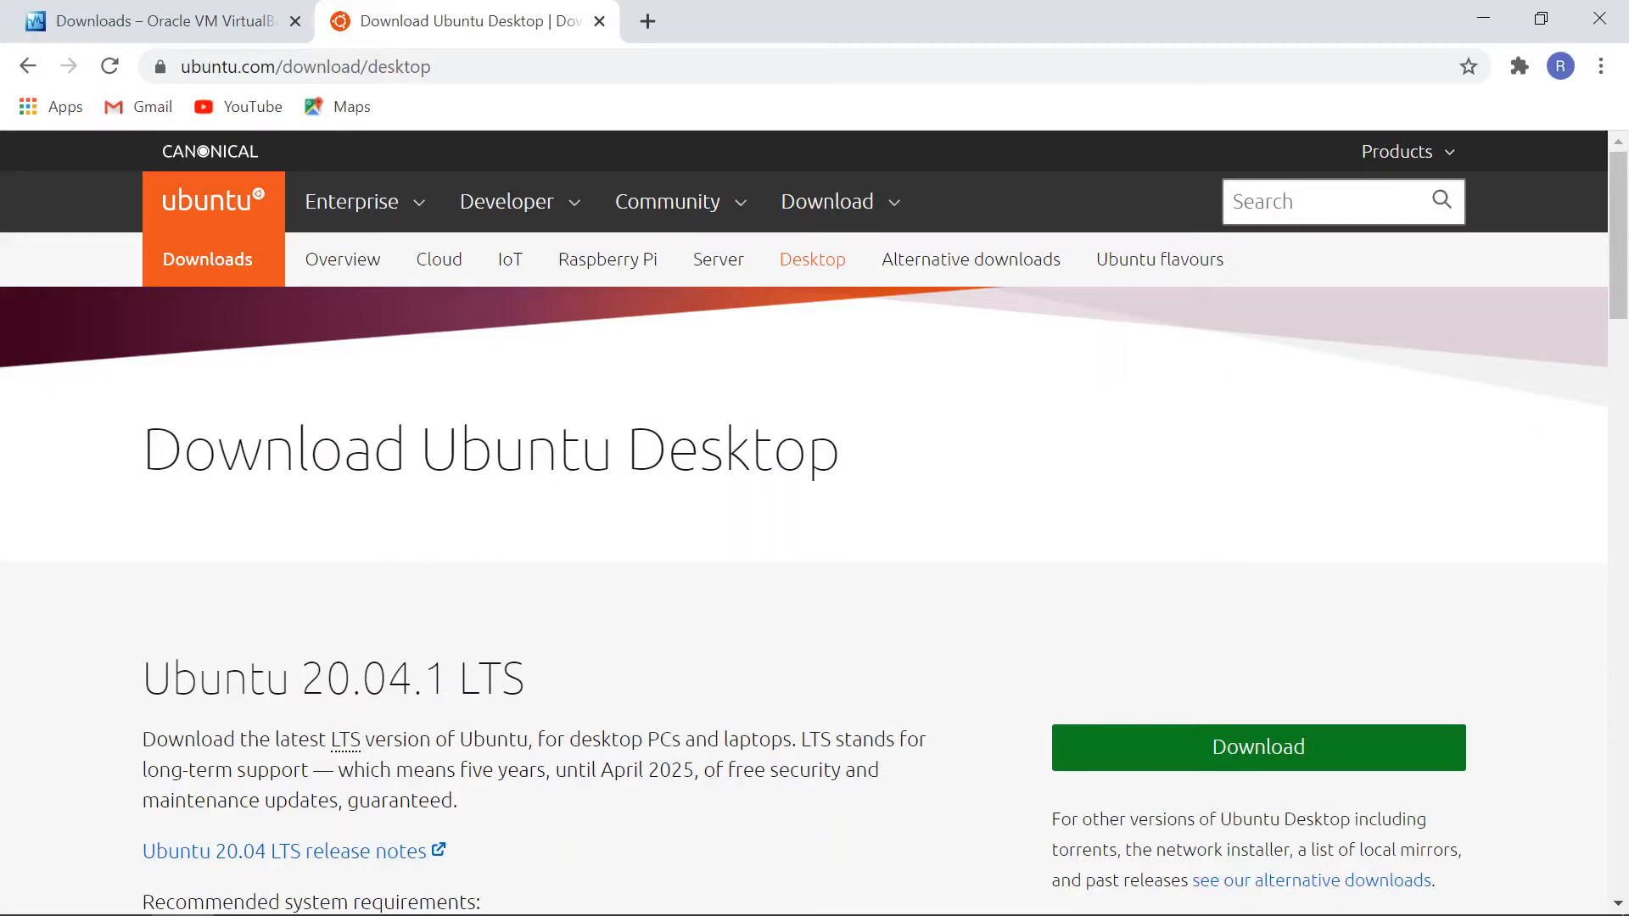
key("alt+Tab")
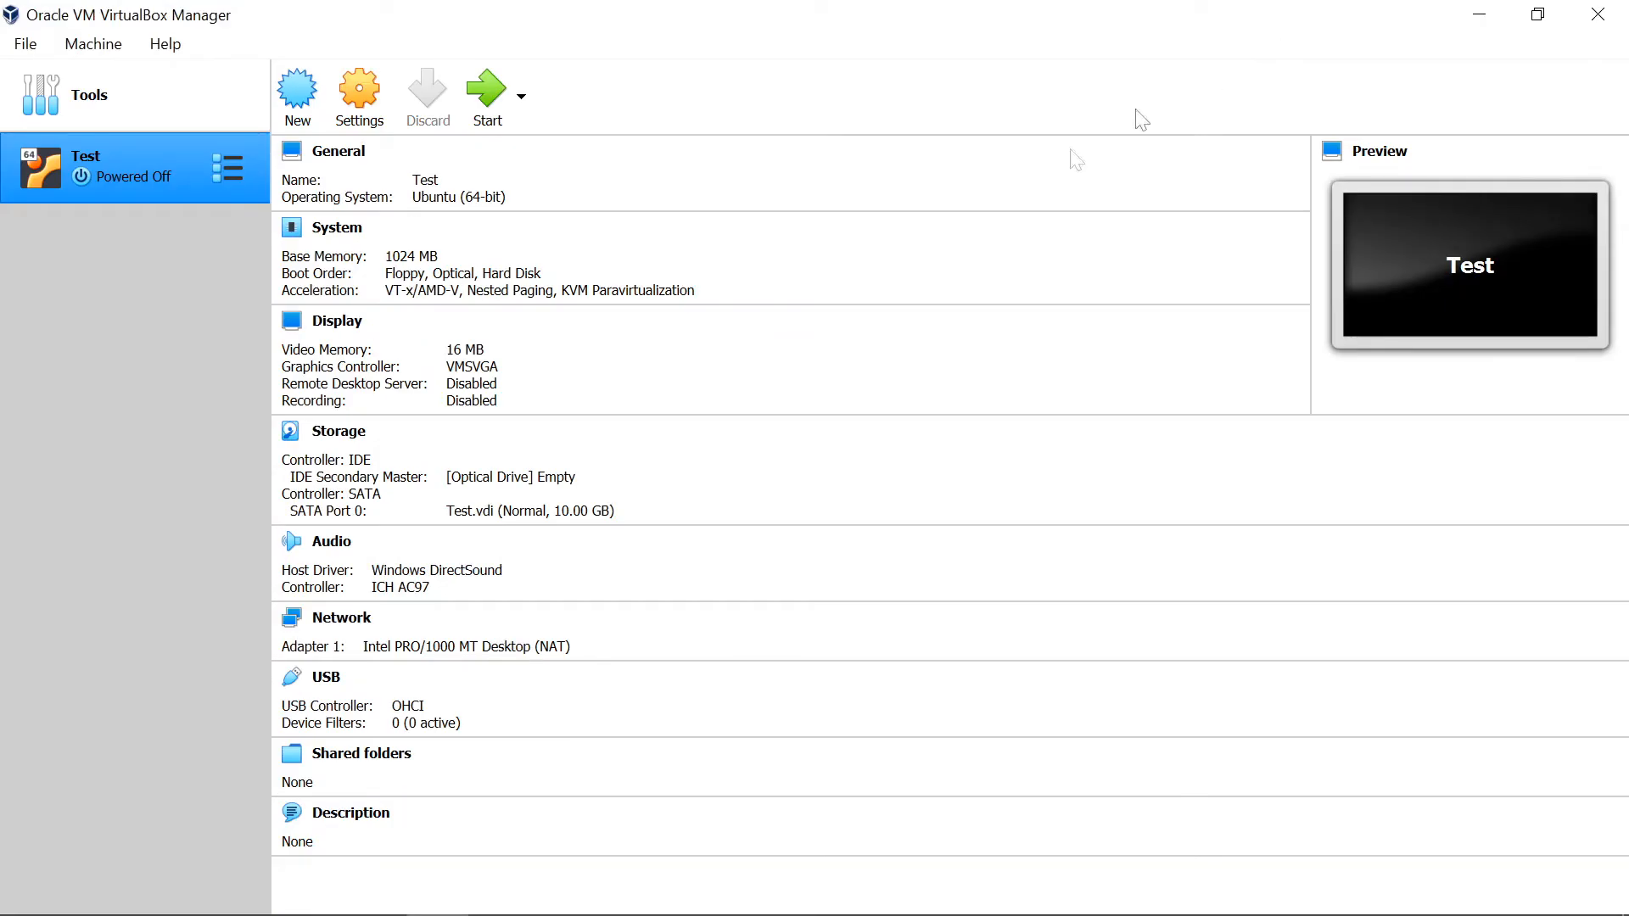
Step: Open the storage settings of the Test virtual machine
left_click(551, 297)
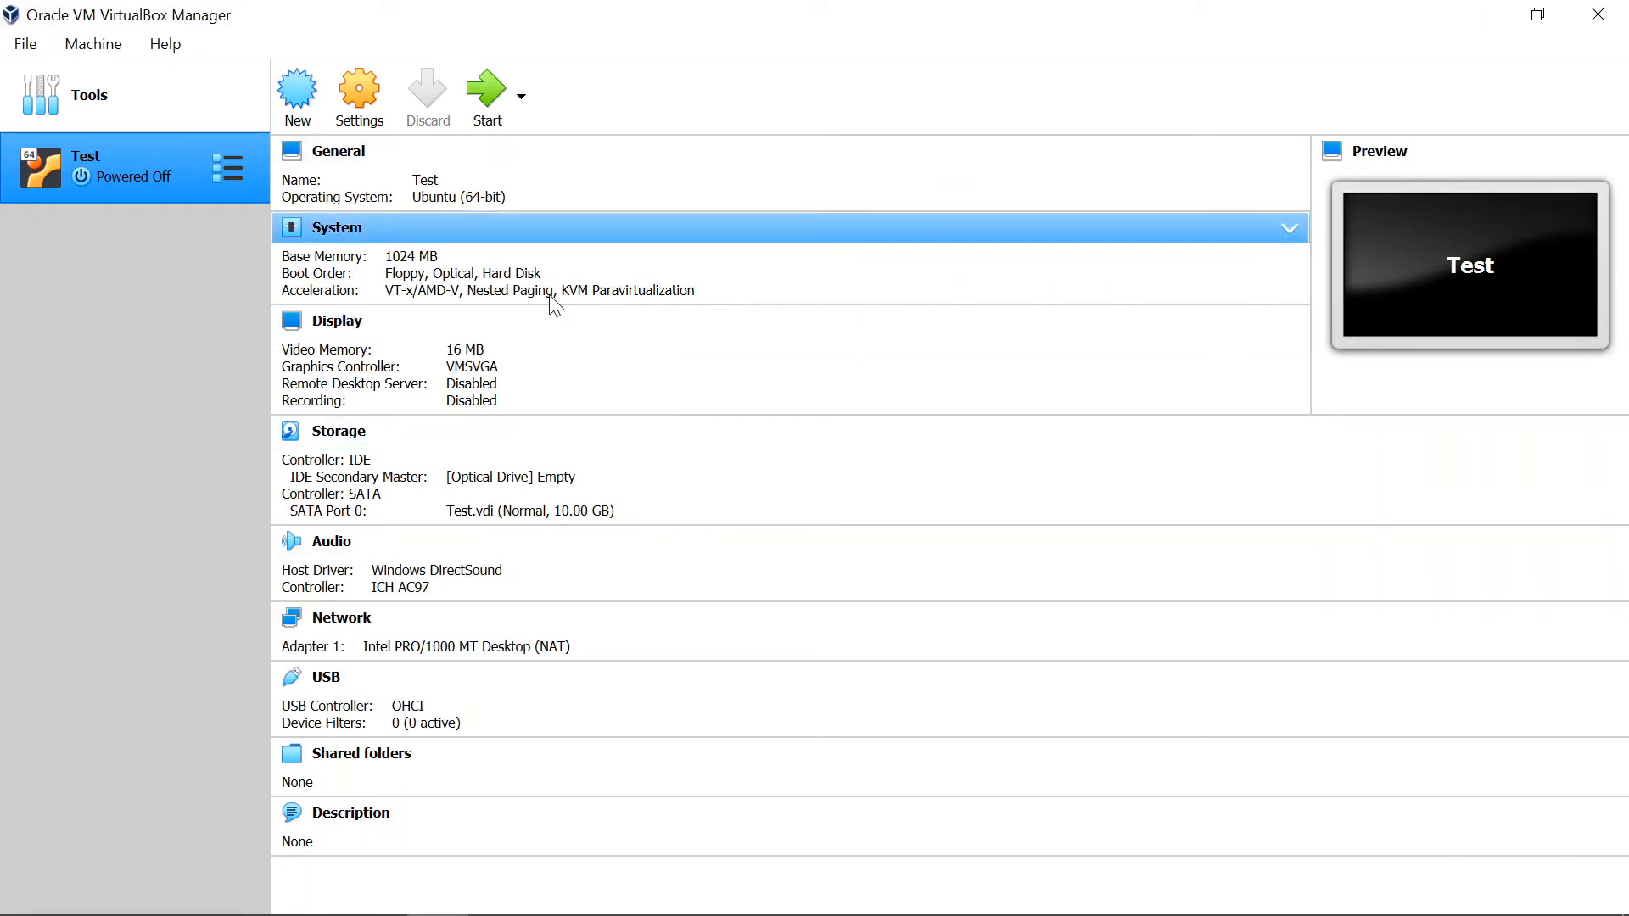
right_click(170, 165)
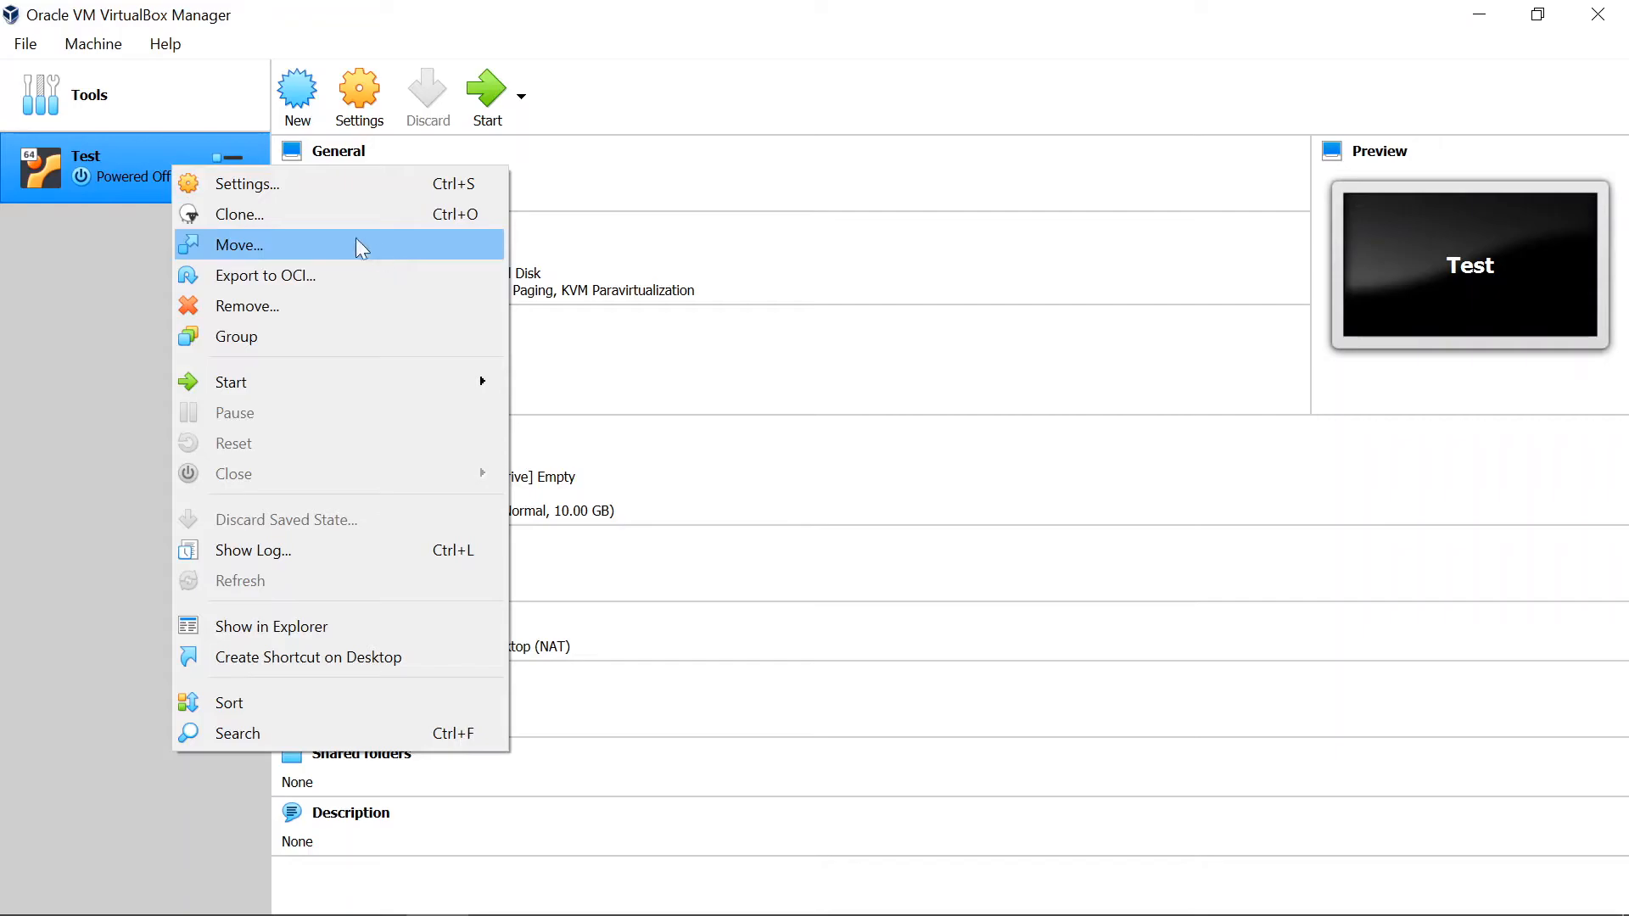
left_click(290, 186)
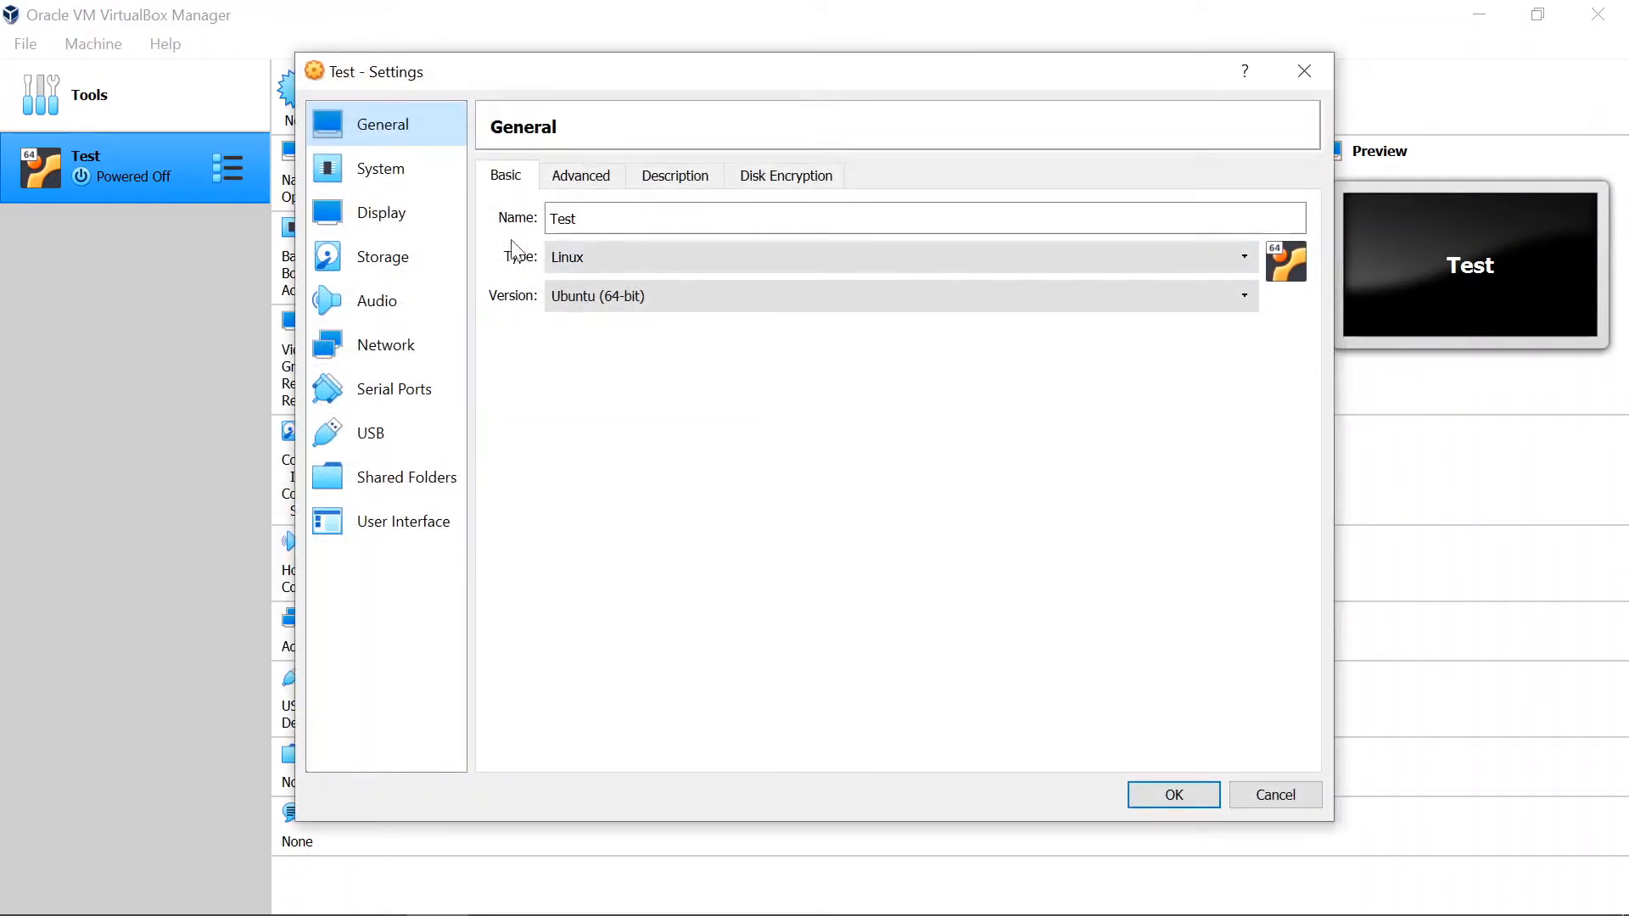
left_click(412, 277)
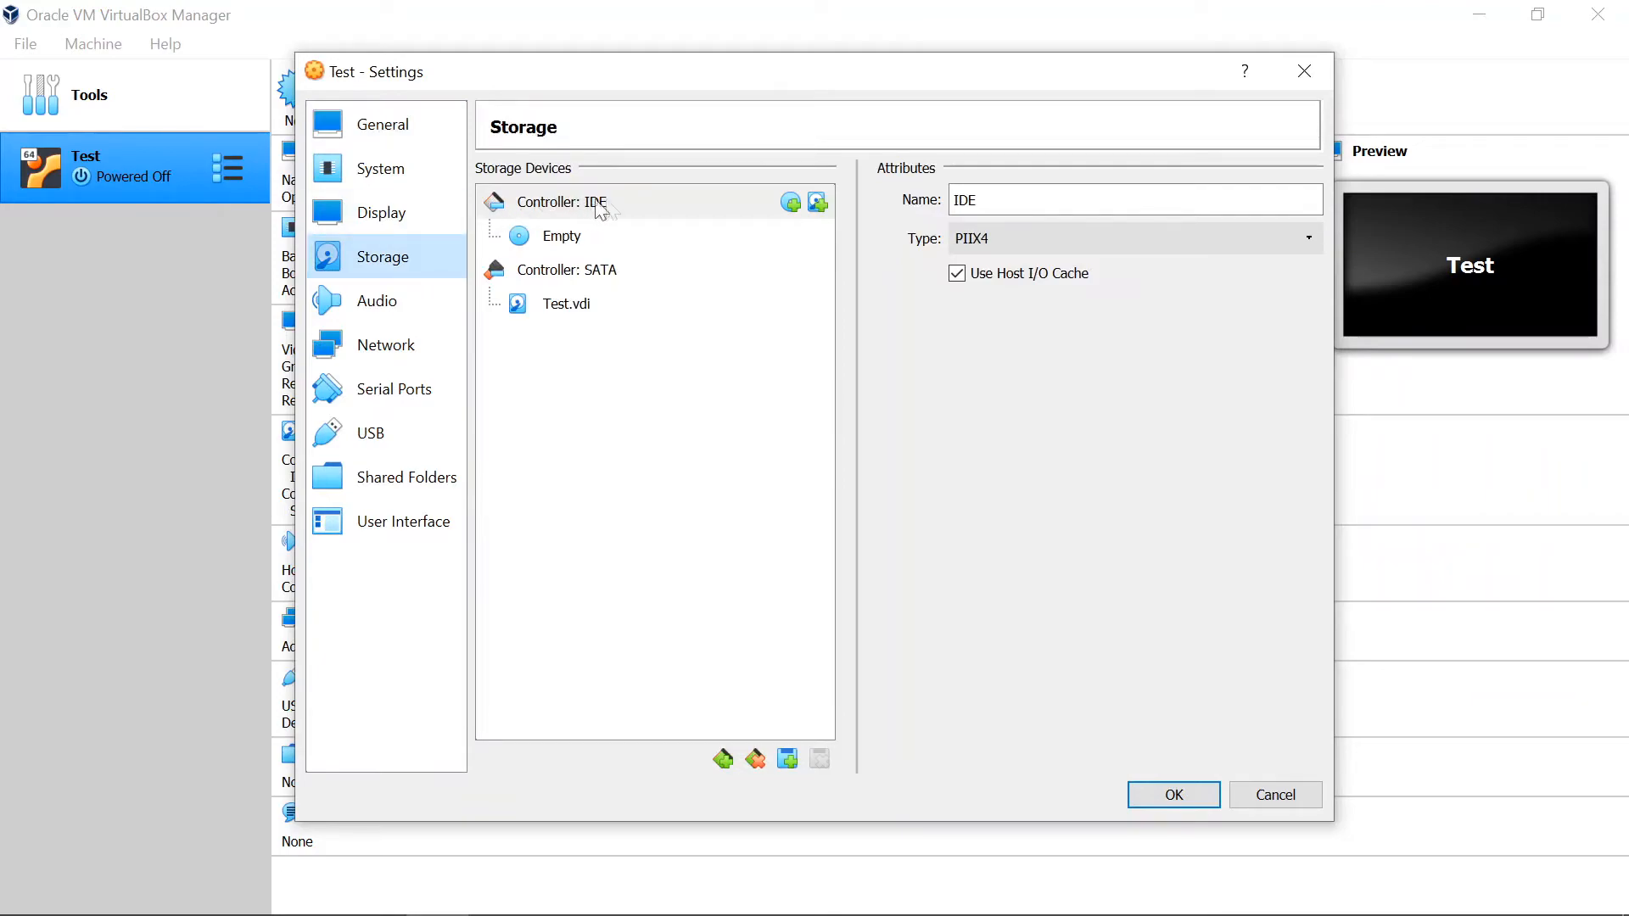
Step: For the empty IDE optical drive, add the ubuntu-20.04.1-desktop-amd64 image from the Downloads folder to the optical disk selector
left_click(603, 238)
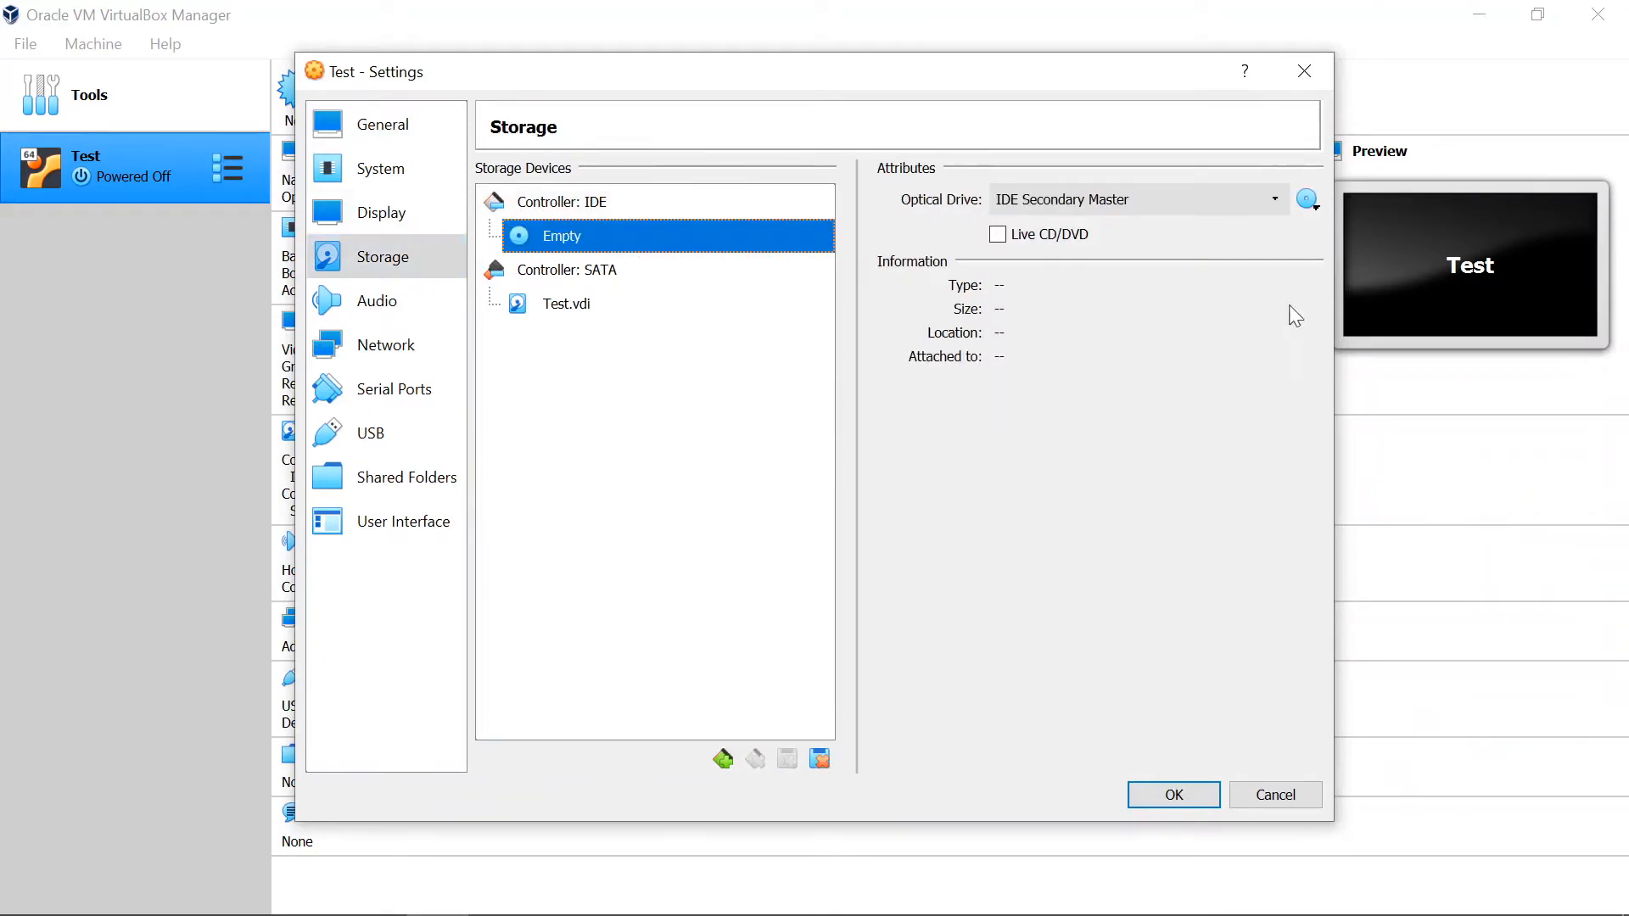
left_click(1309, 204)
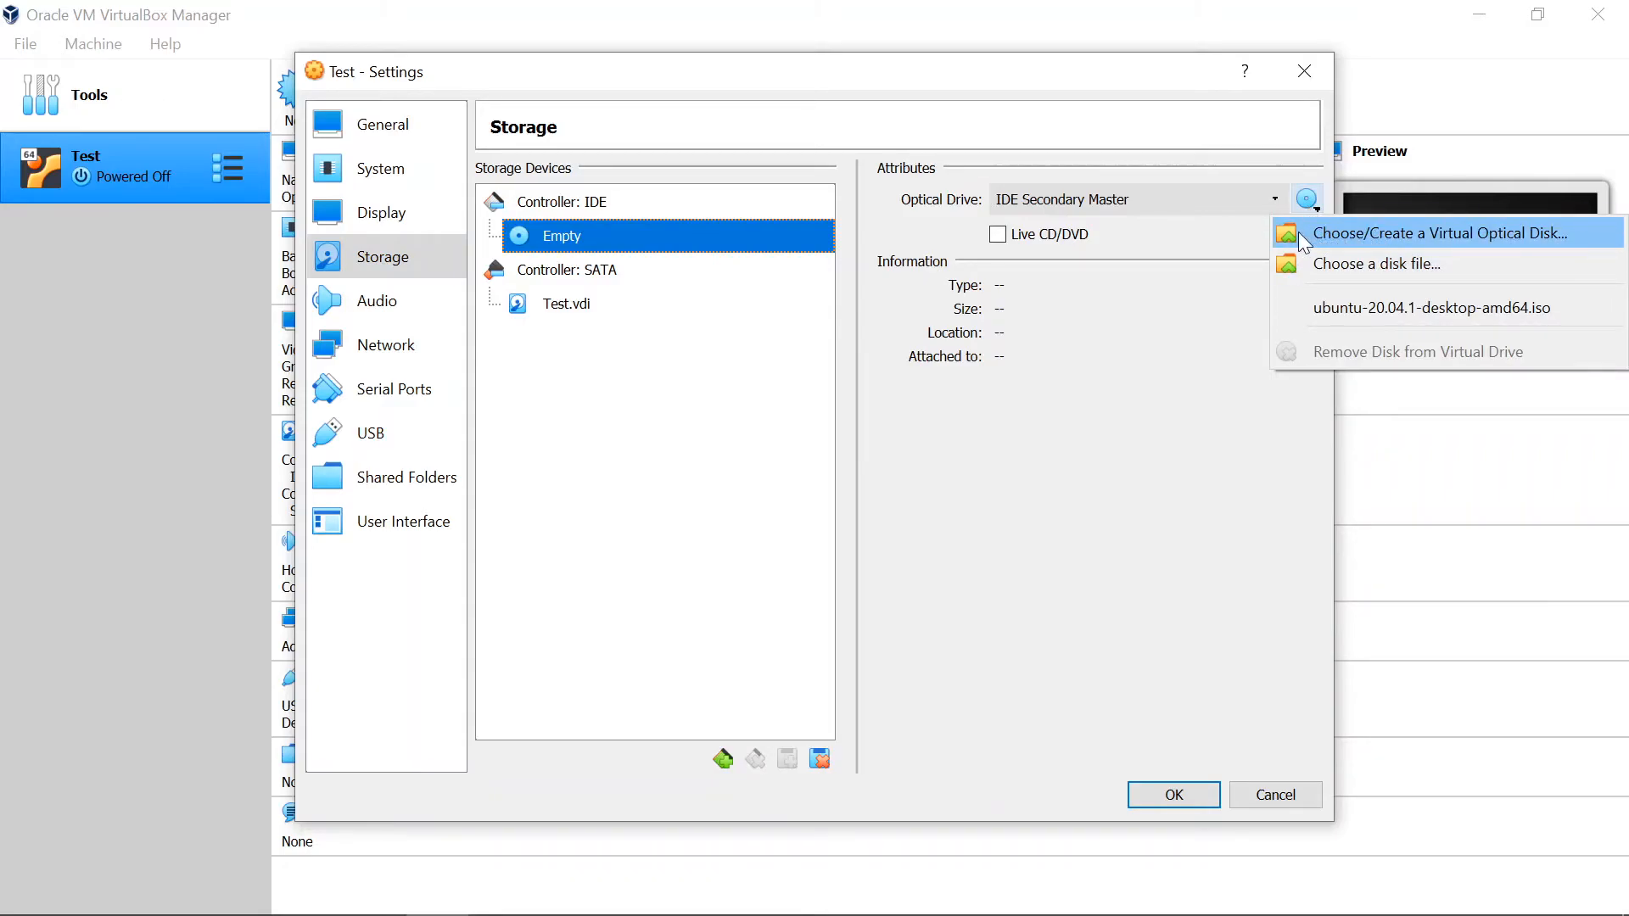
left_click(1298, 232)
left_click(586, 399)
left_click(874, 425)
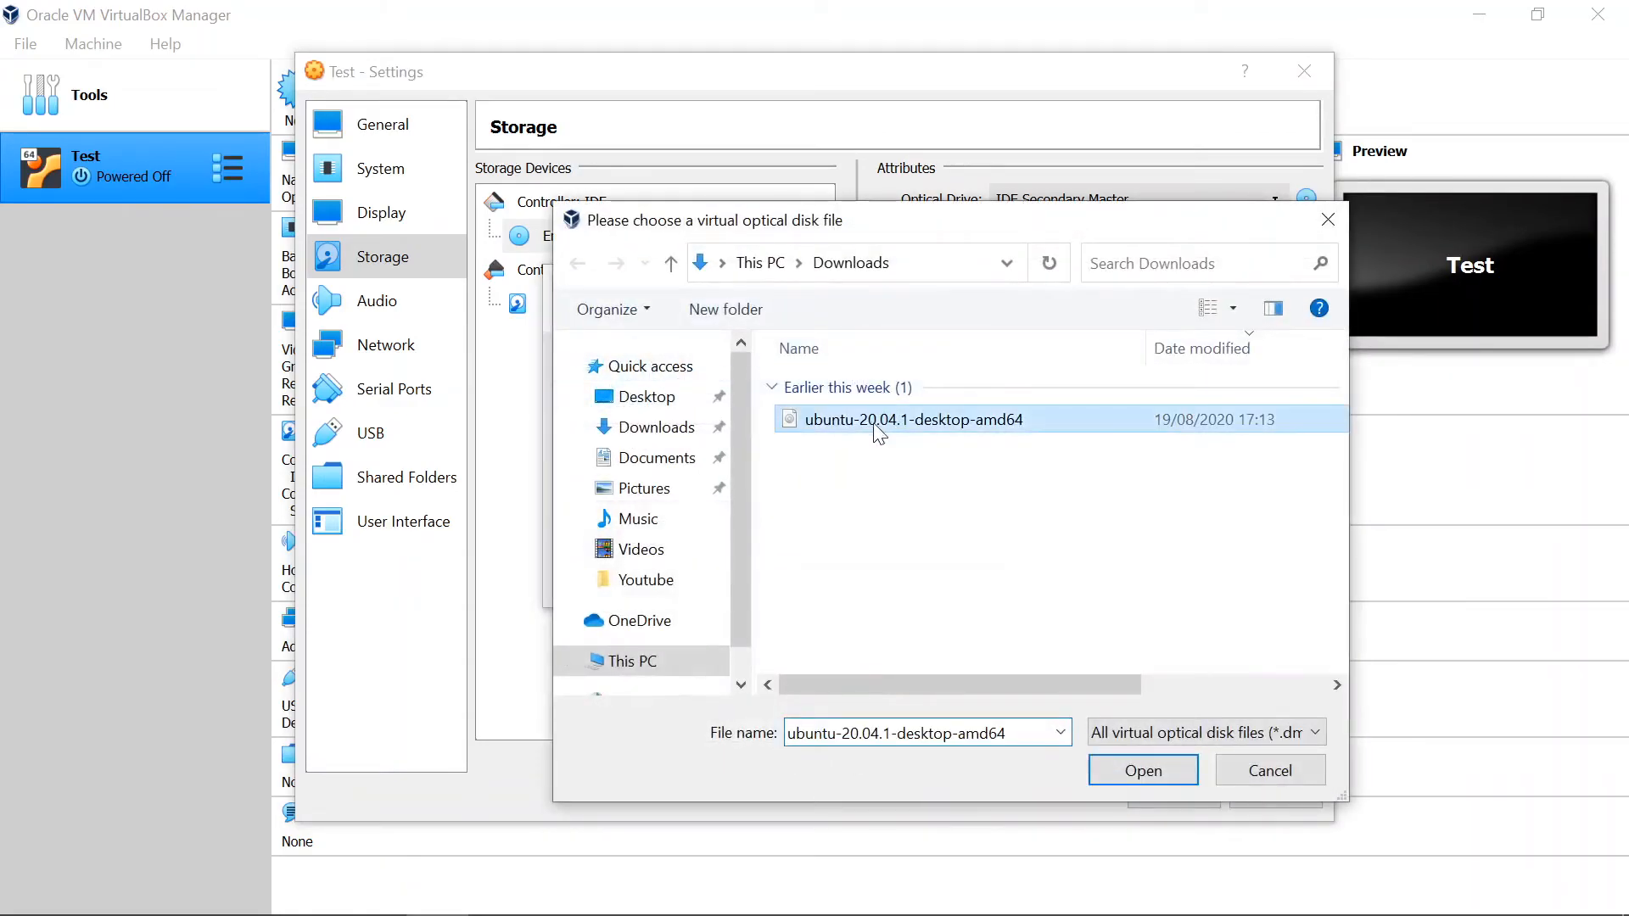
left_click(1148, 774)
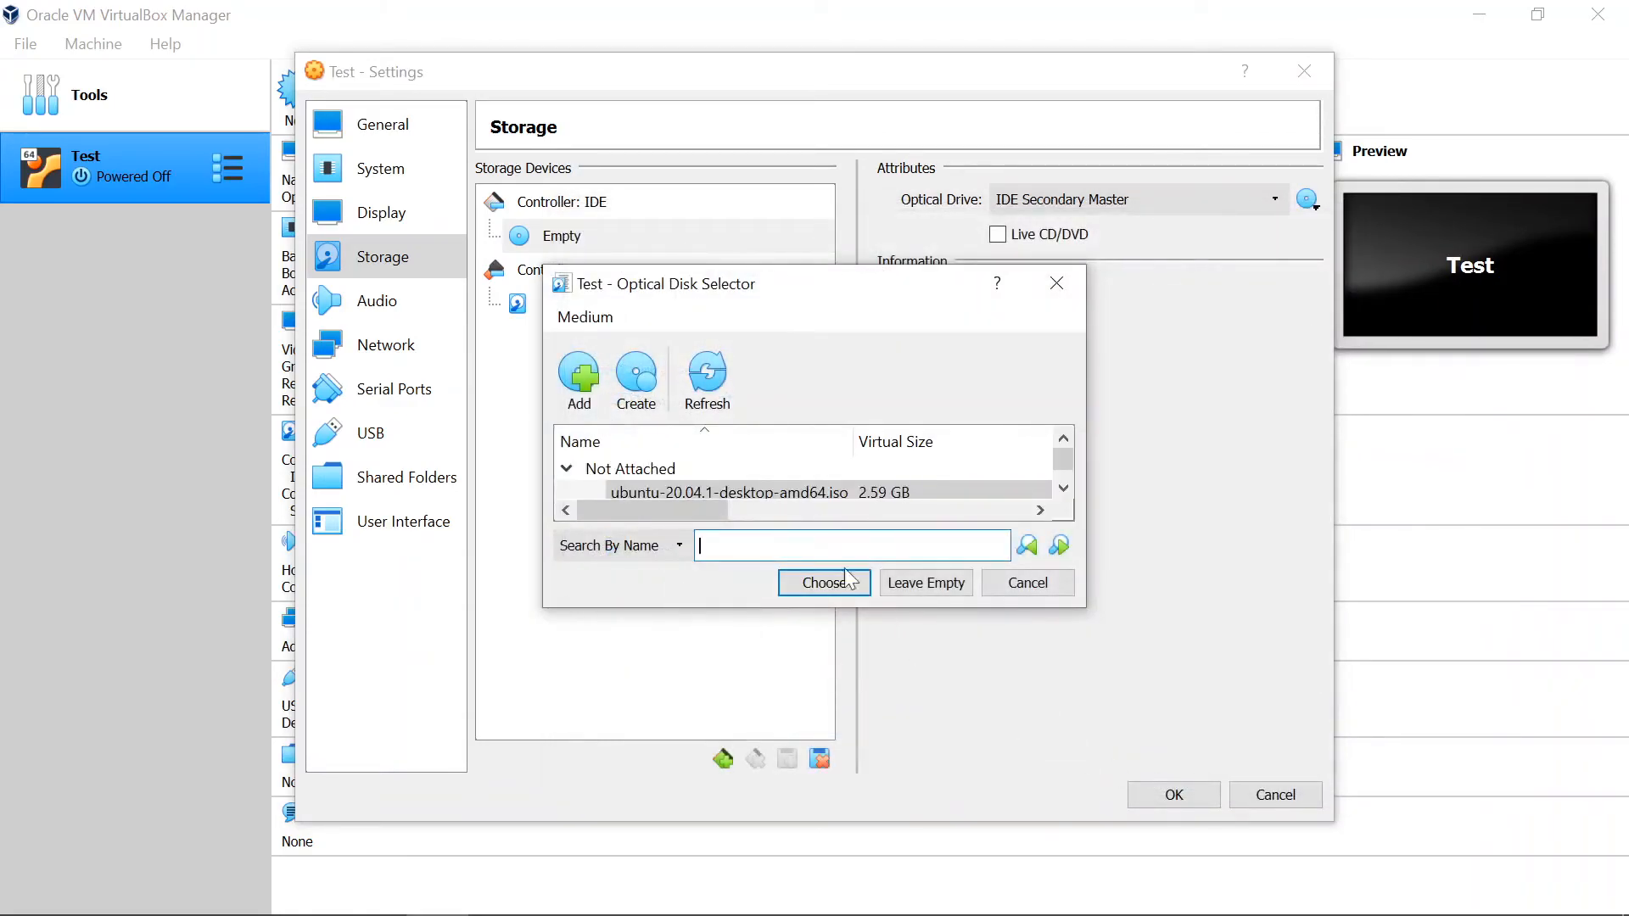
Step: Attach ubuntu-20.04.1-desktop-amd64.iso to the Test machine's IDE optical drive and save the storage settings
left_click(861, 497)
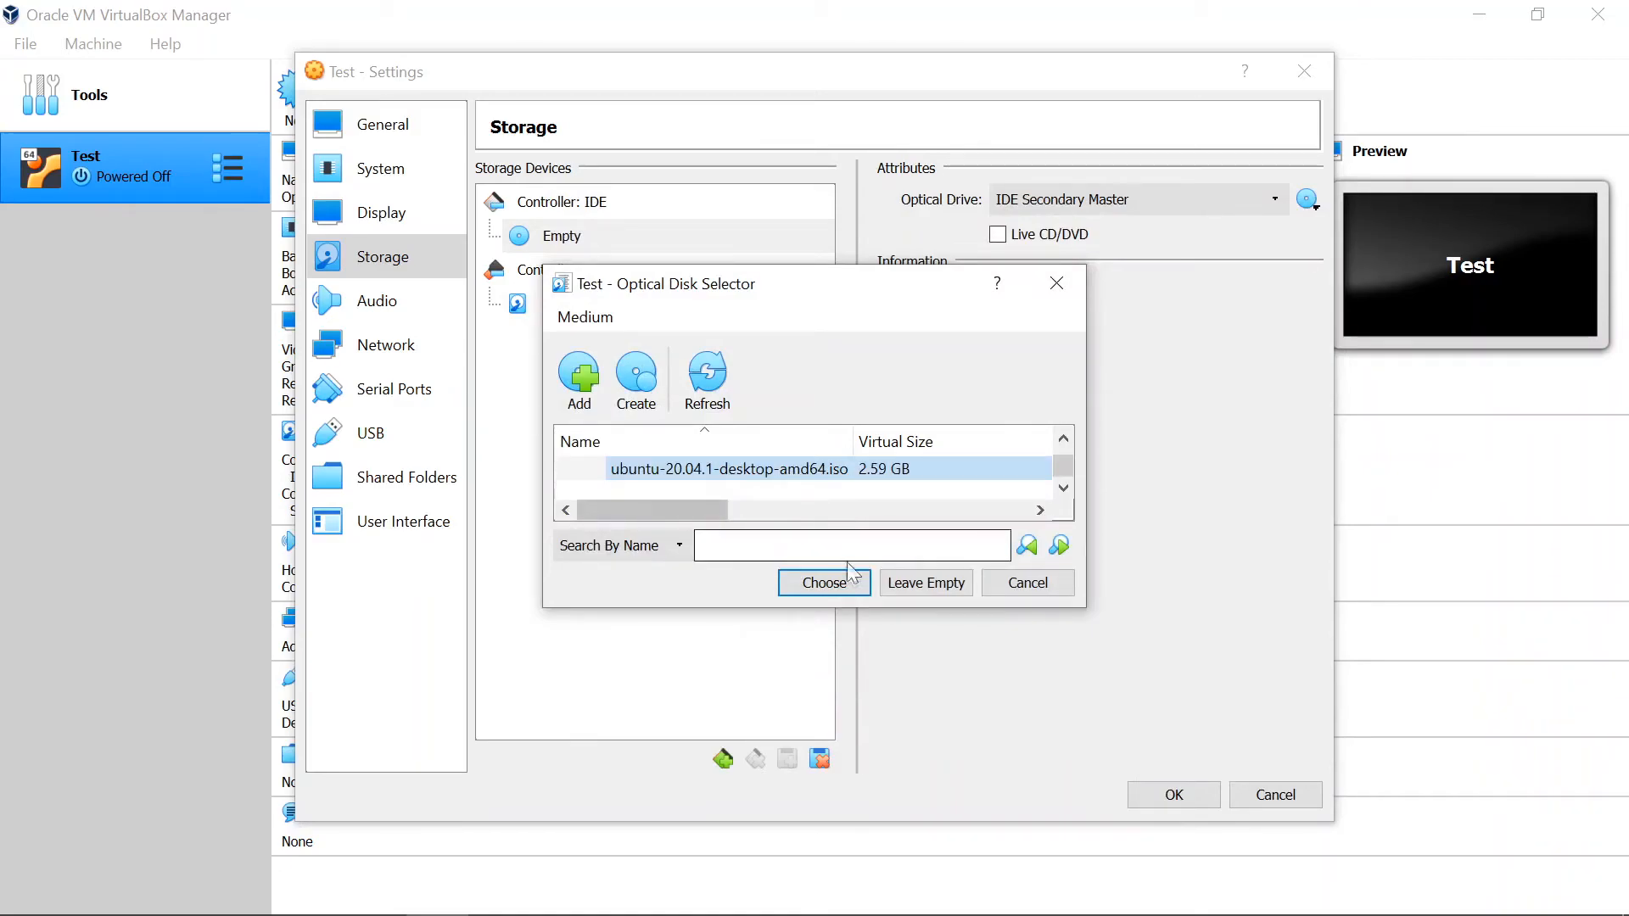
left_click(828, 586)
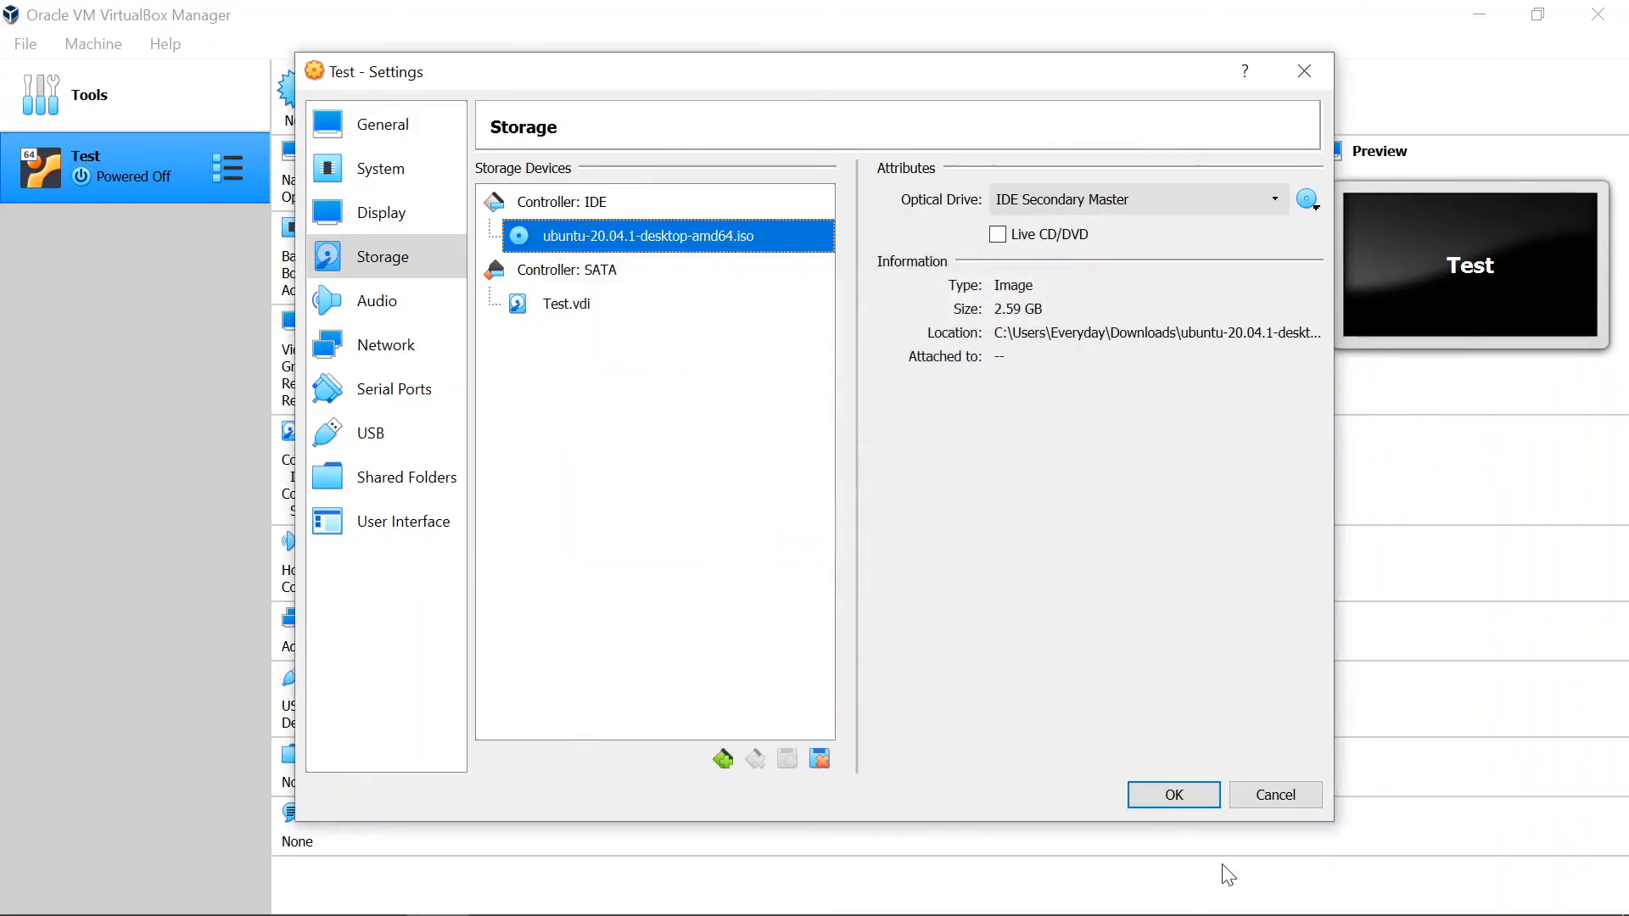
left_click(1174, 794)
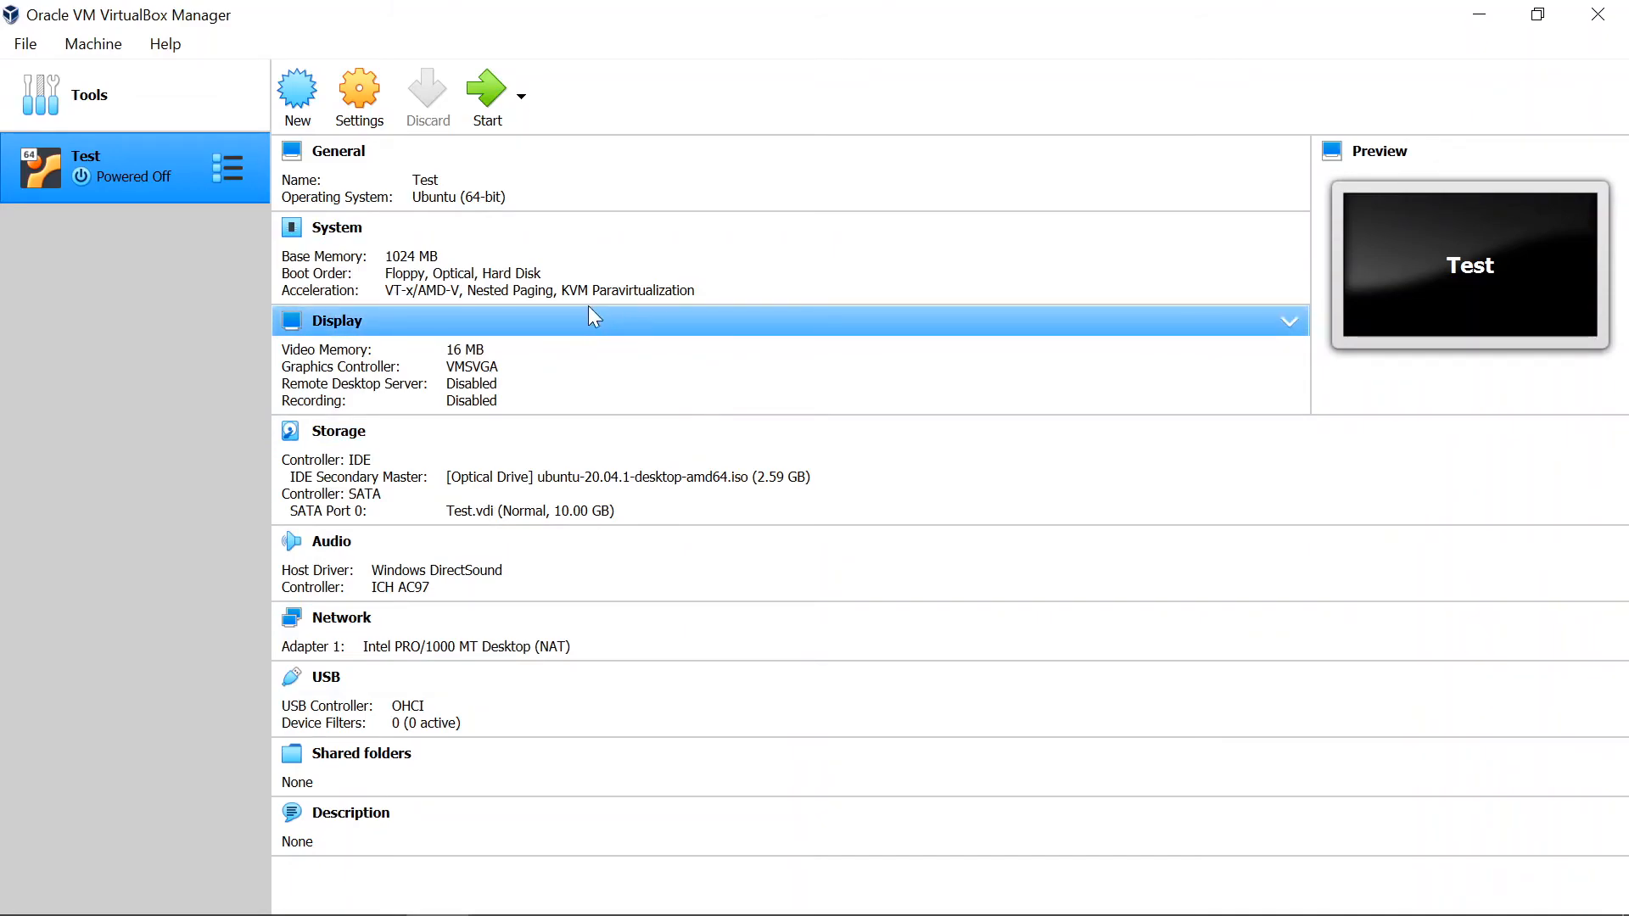
Step: Start the Test virtual machine, maximize its window, and dismiss the keyboard capture and mouse pointer integration notices
left_click(485, 92)
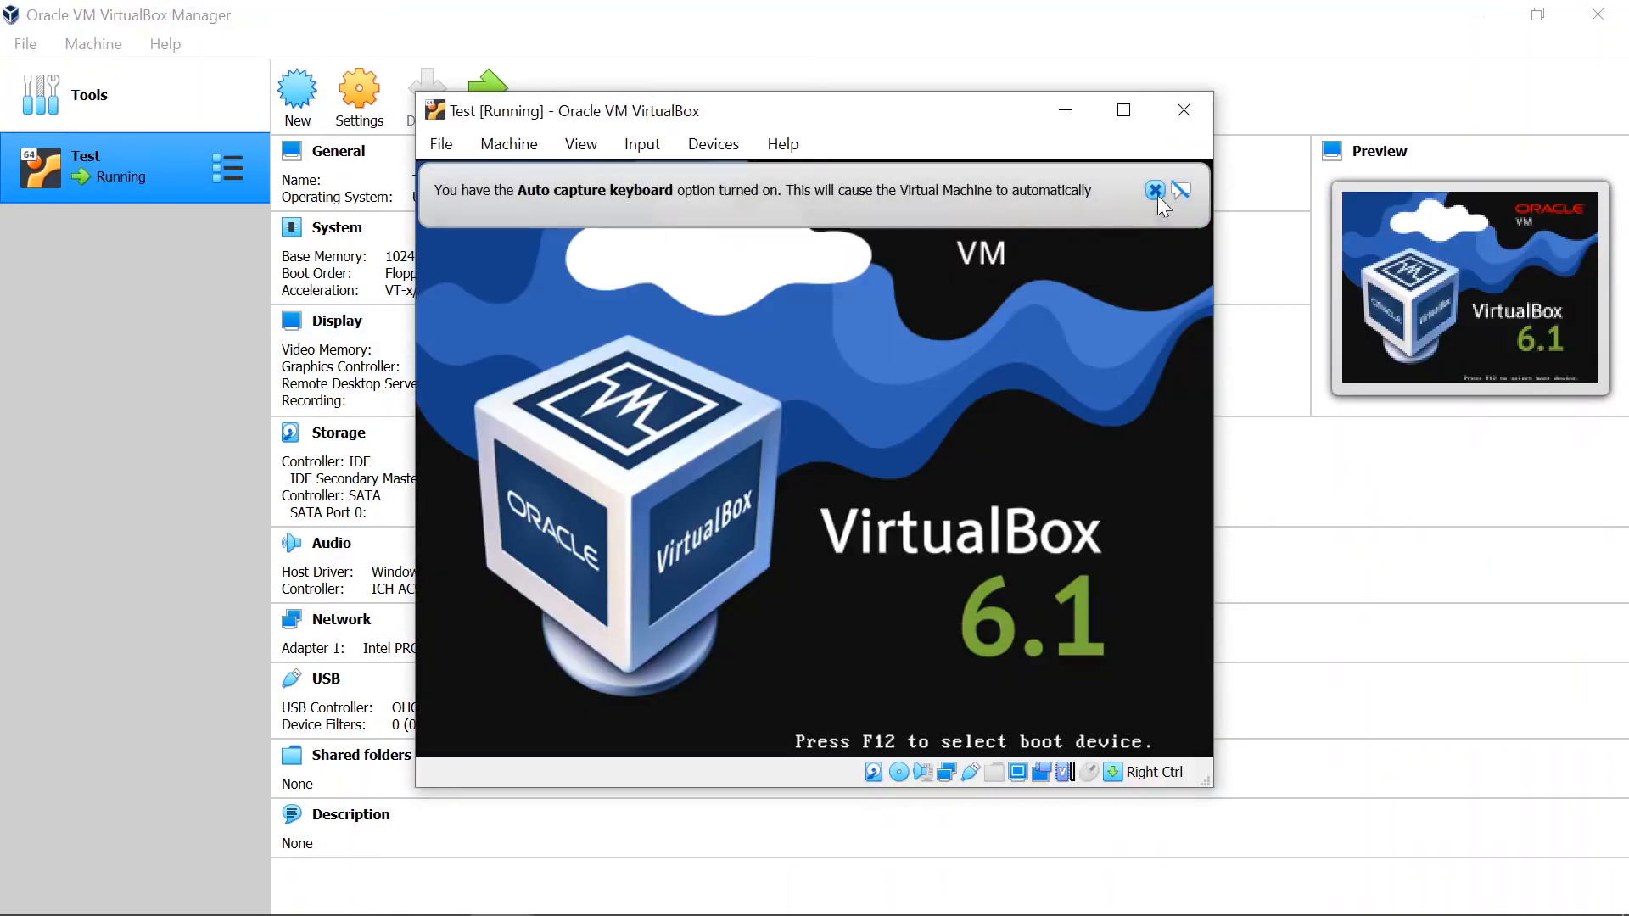
left_click(1154, 190)
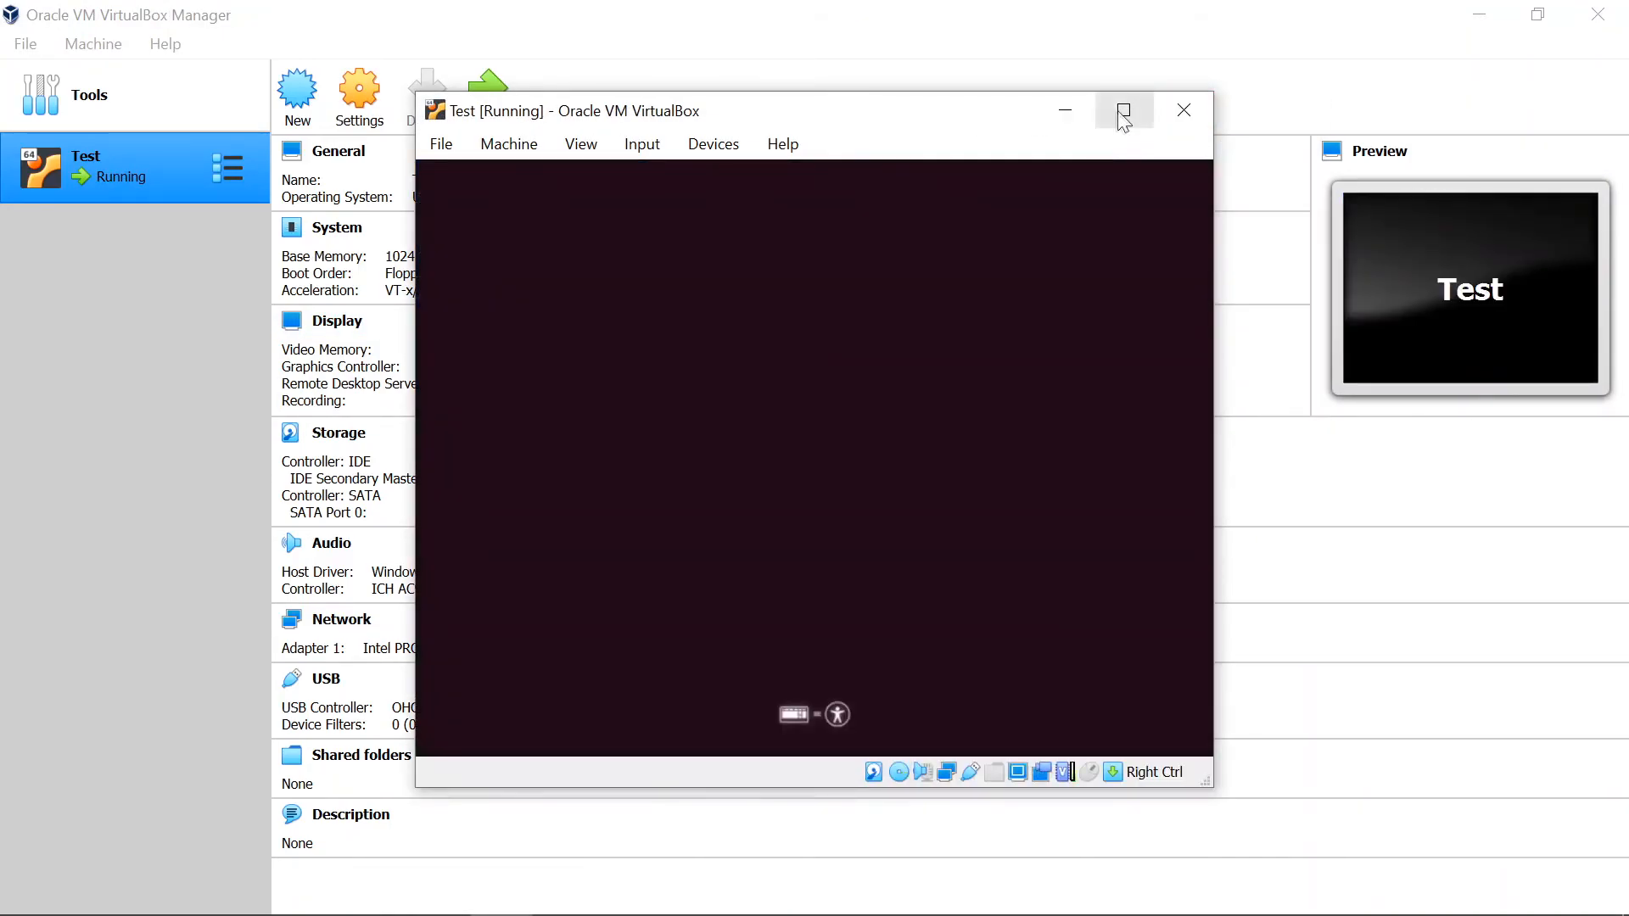
left_click(1123, 111)
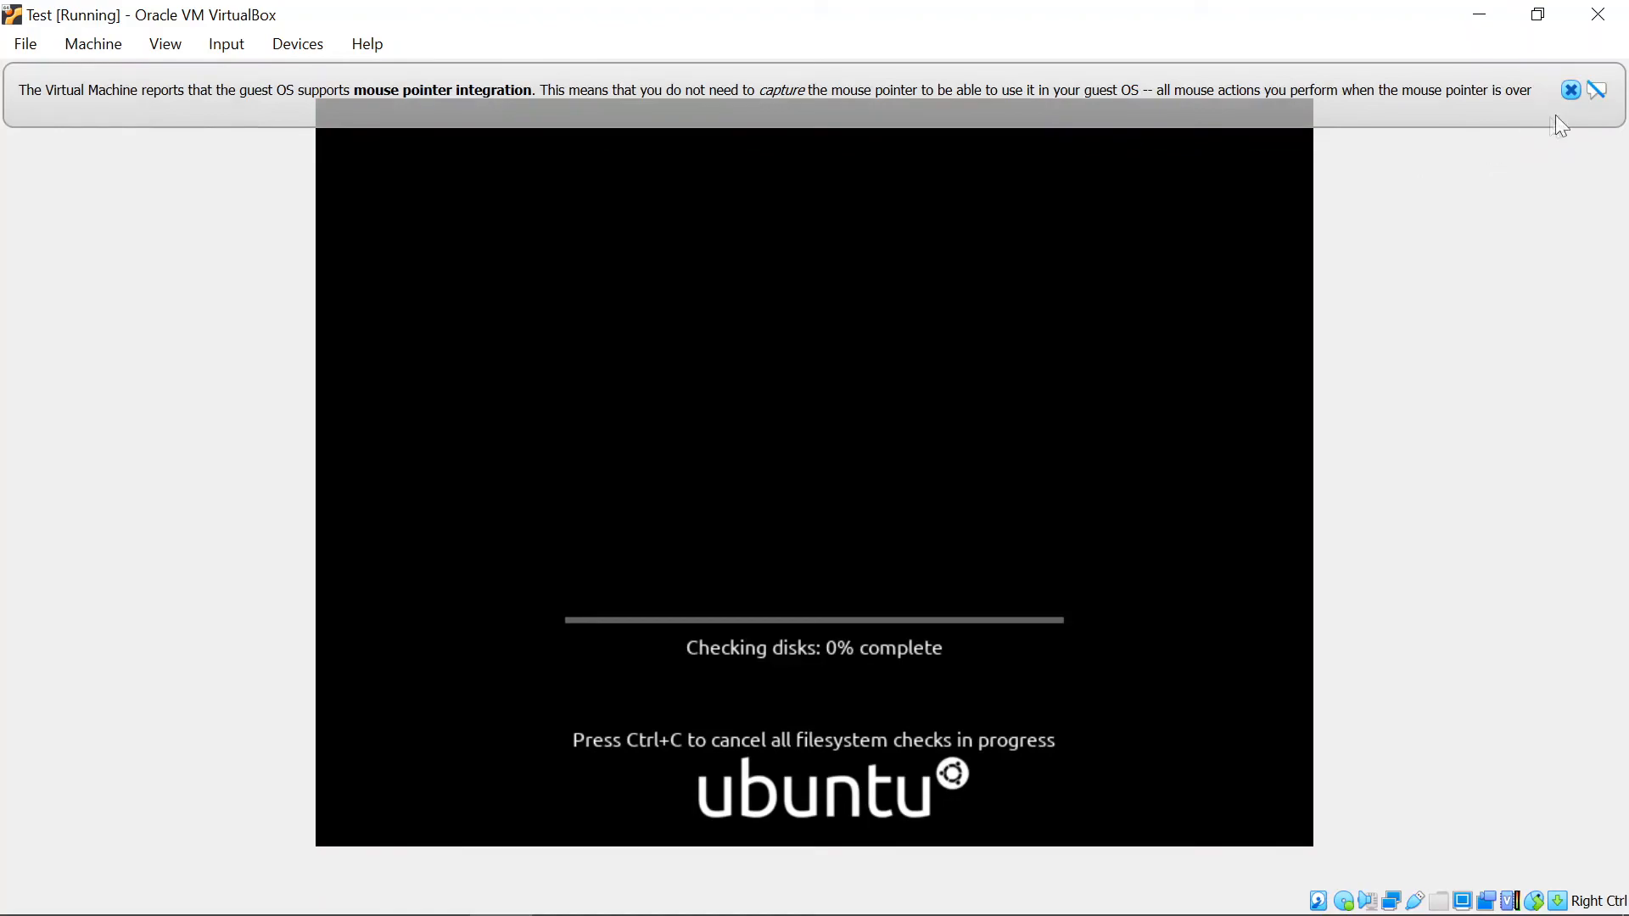
left_click(1570, 90)
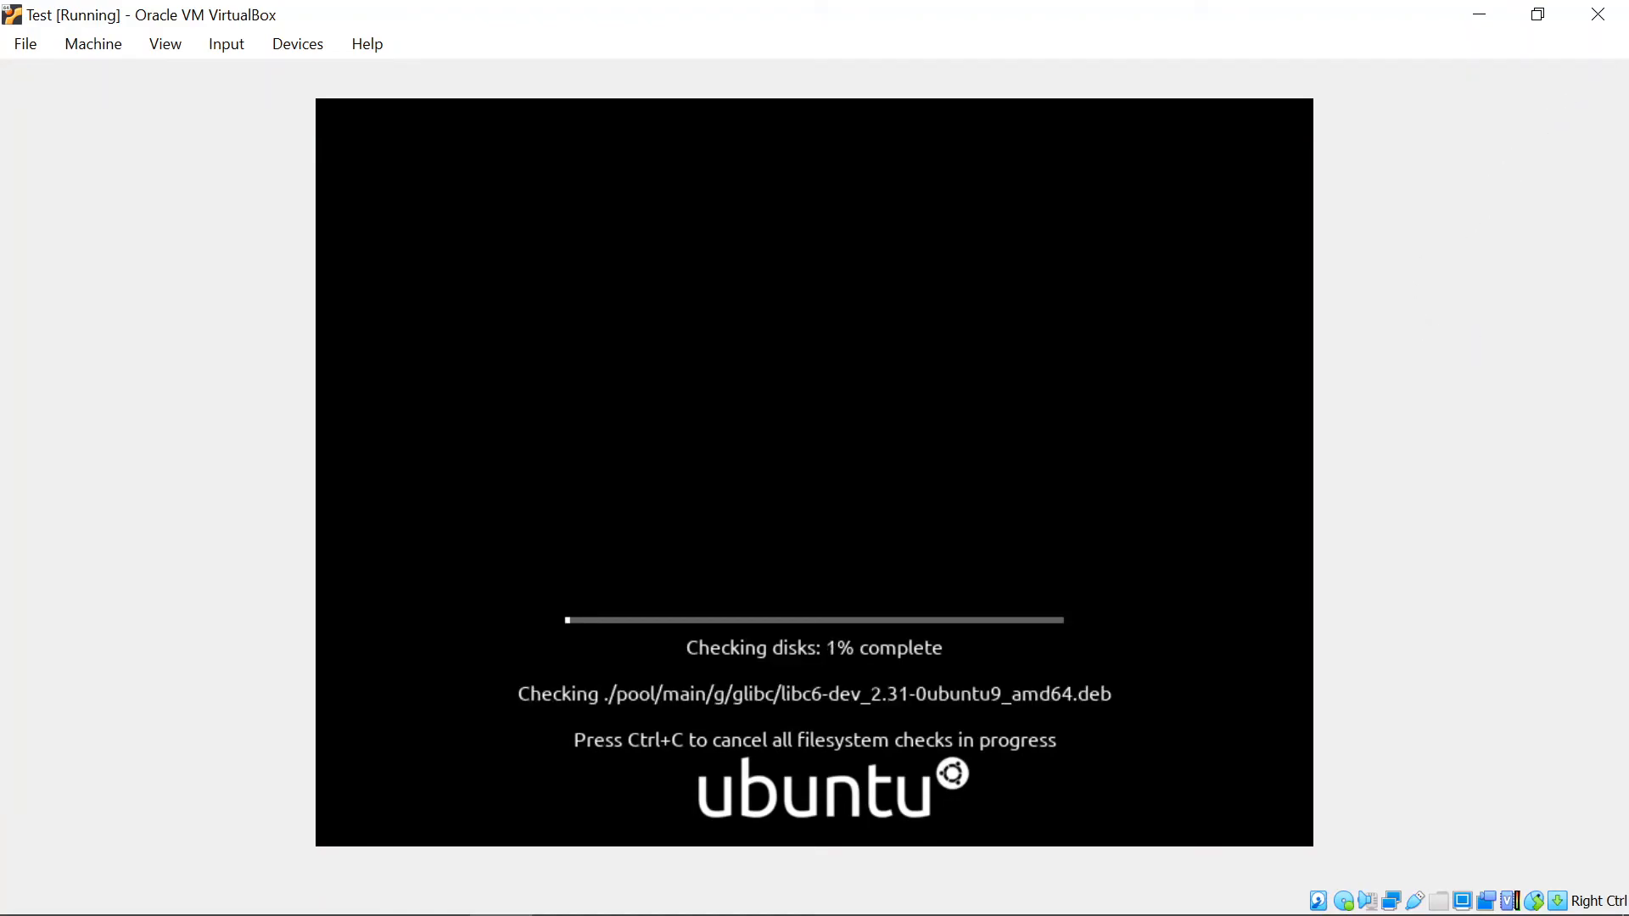